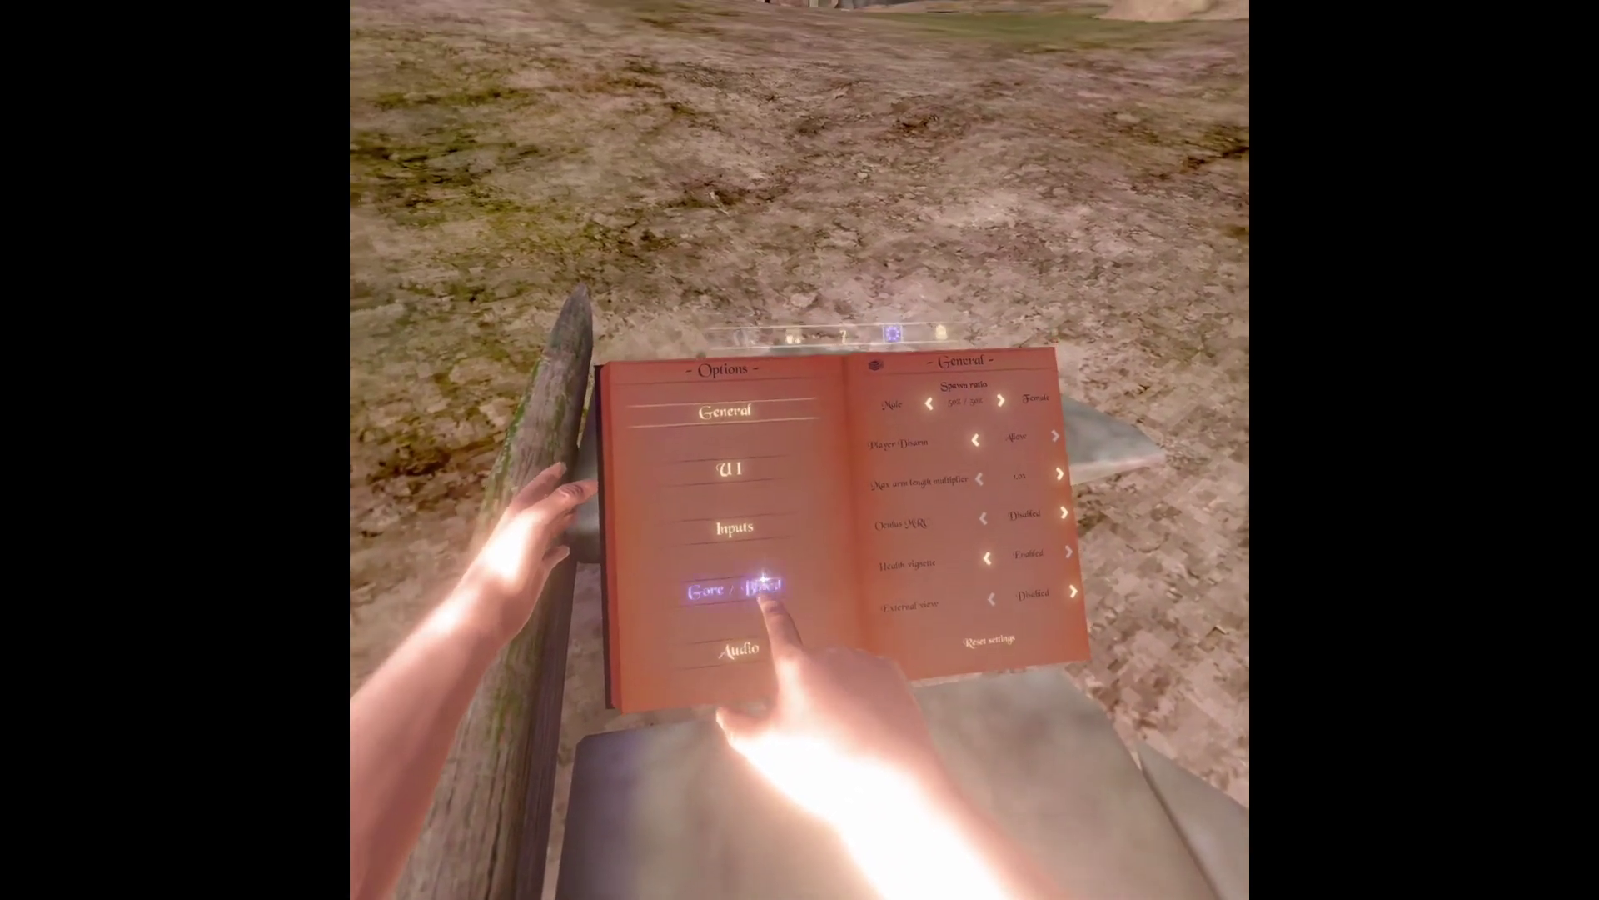
- Show the Gore / Blood options page in Blade and Sorcery, then bring up the Quest system menu
left_click(733, 589)
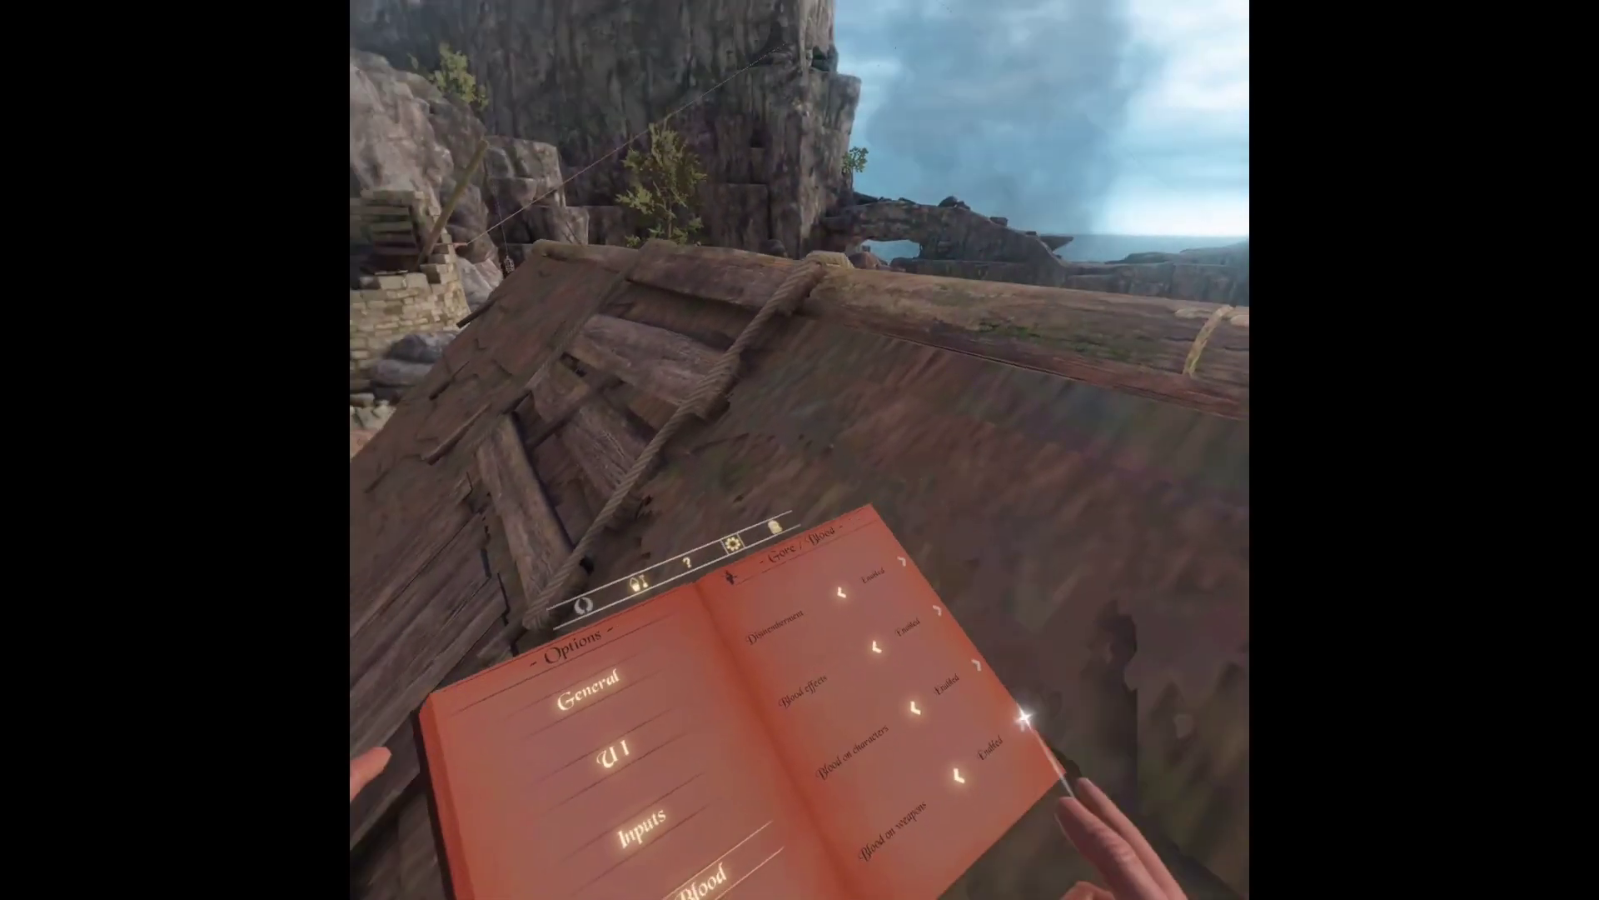
key("super")
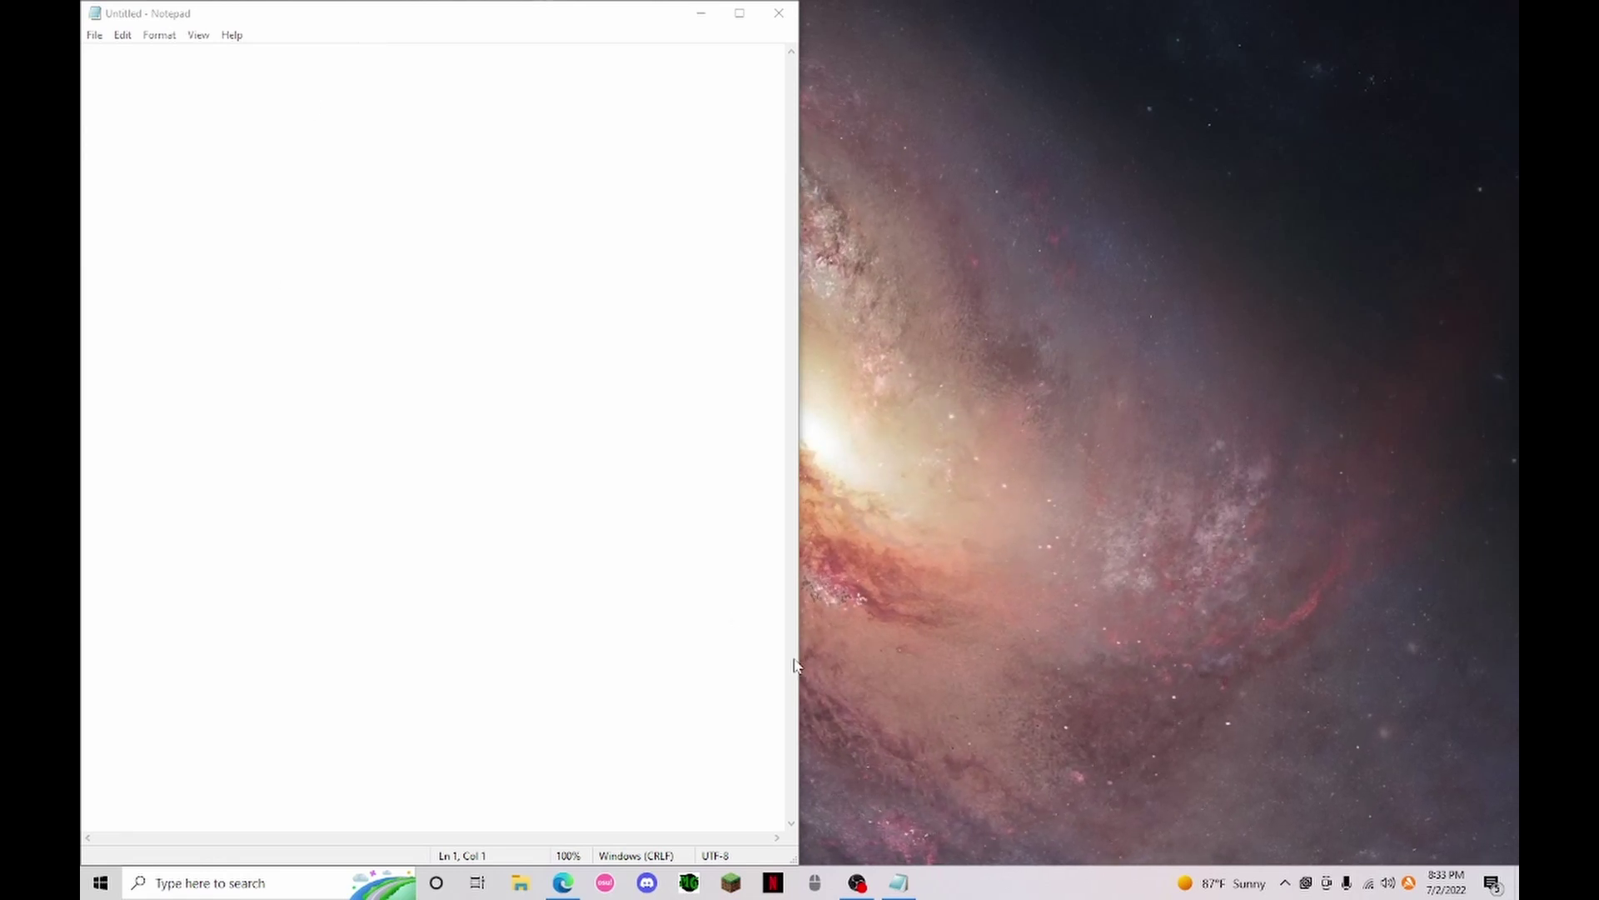
mouse_move(552, 891)
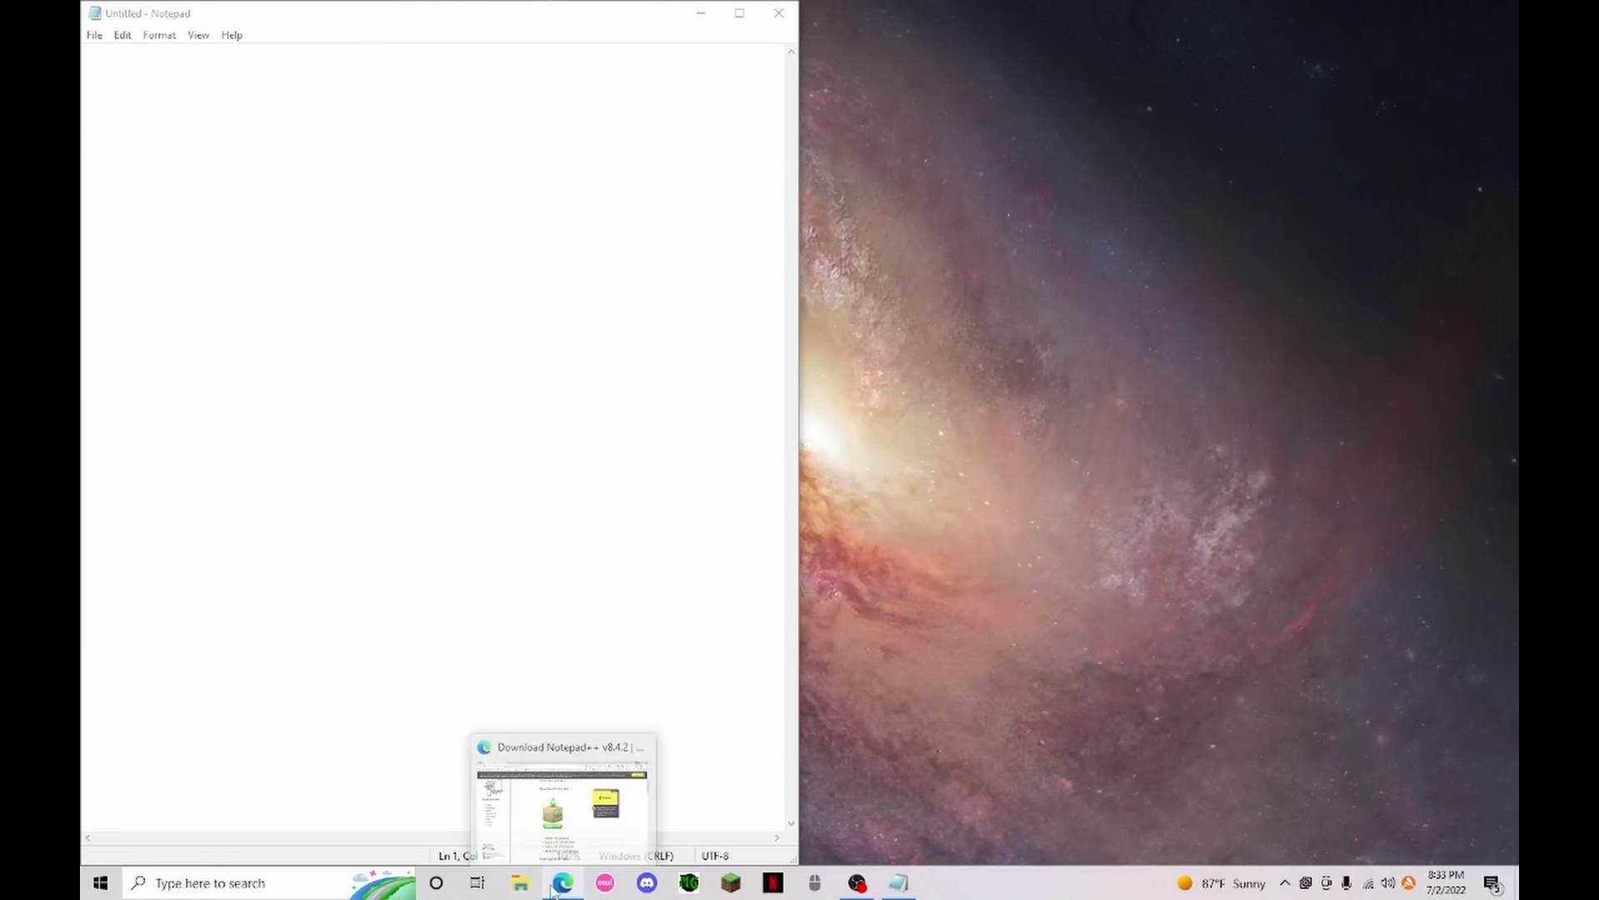
left_click(572, 839)
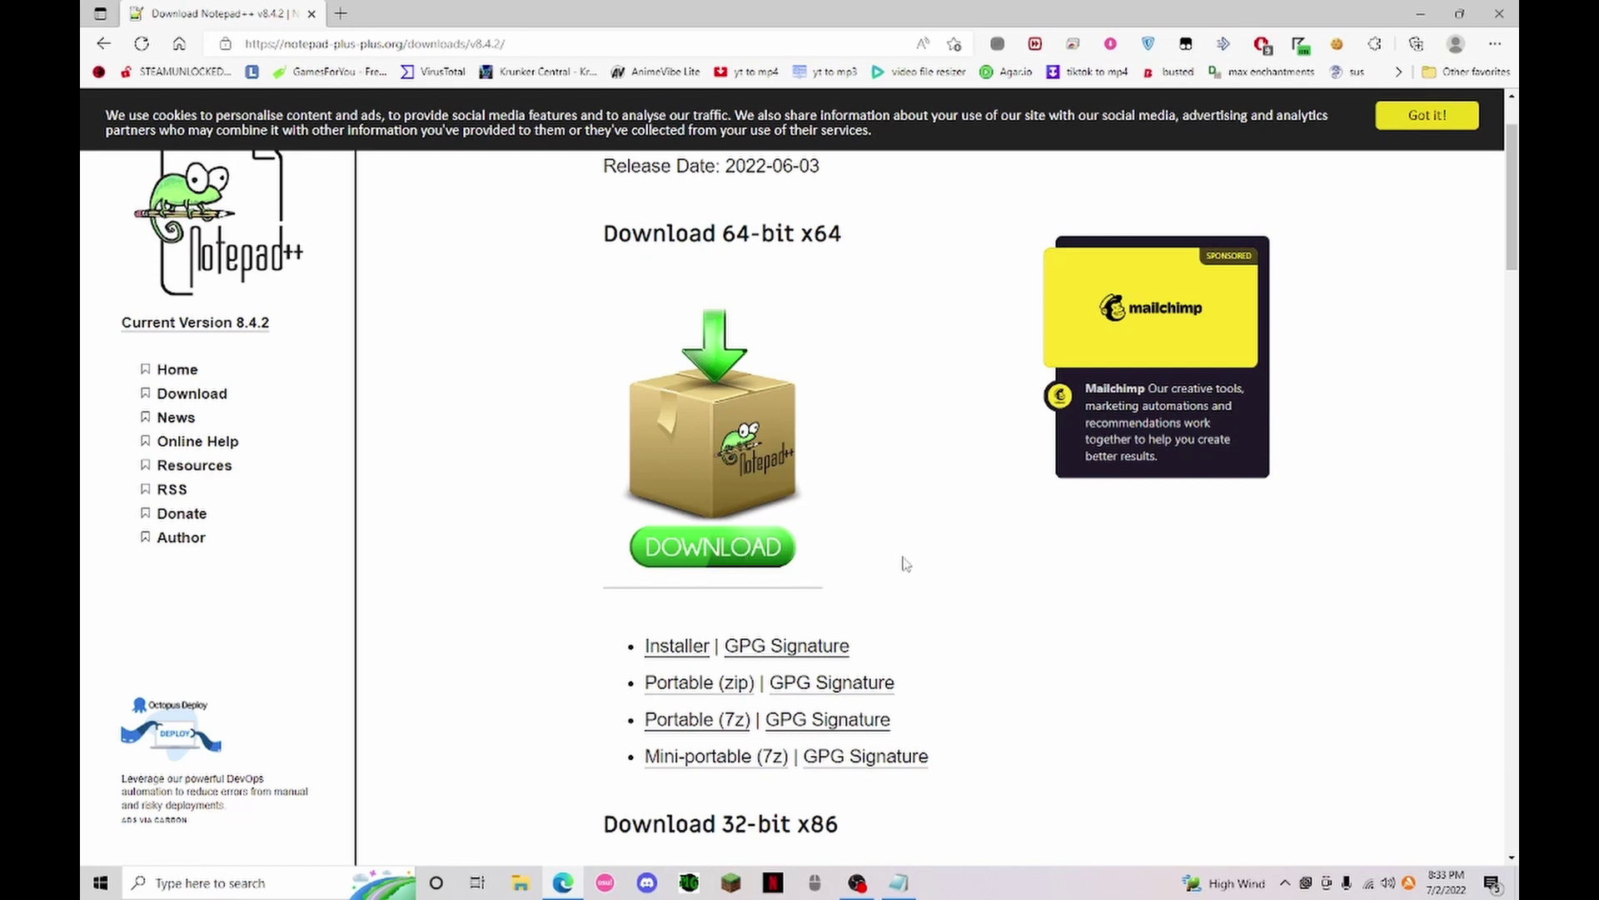
left_click(1420, 14)
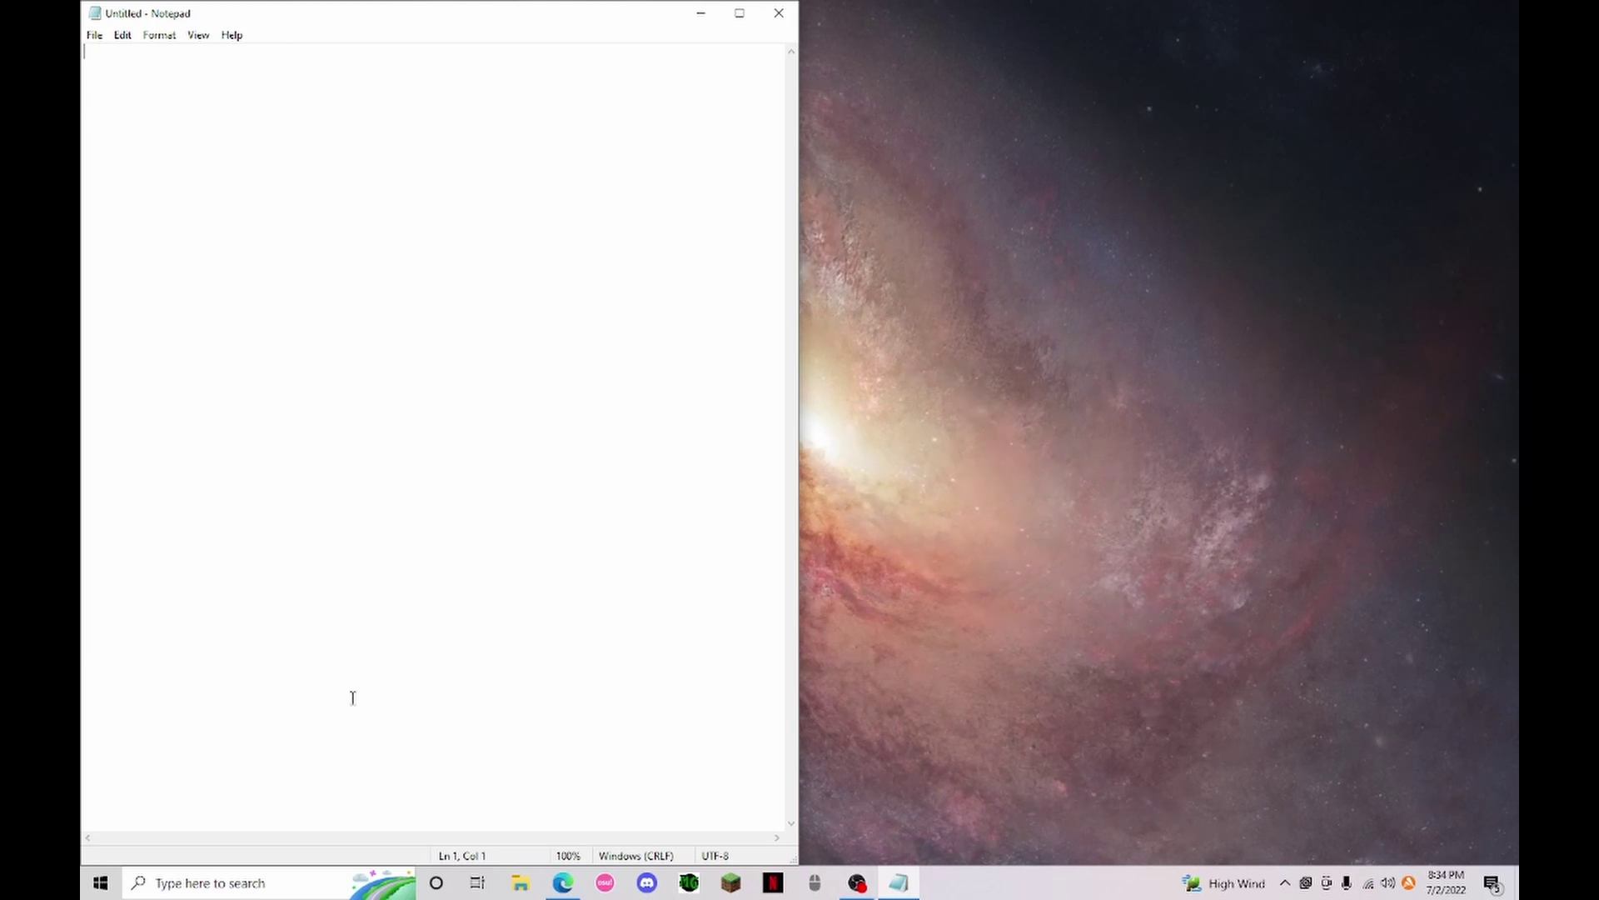
- Load sidequestvr.com in a new Edge tab, then close the tab and the browser
left_click(563, 888)
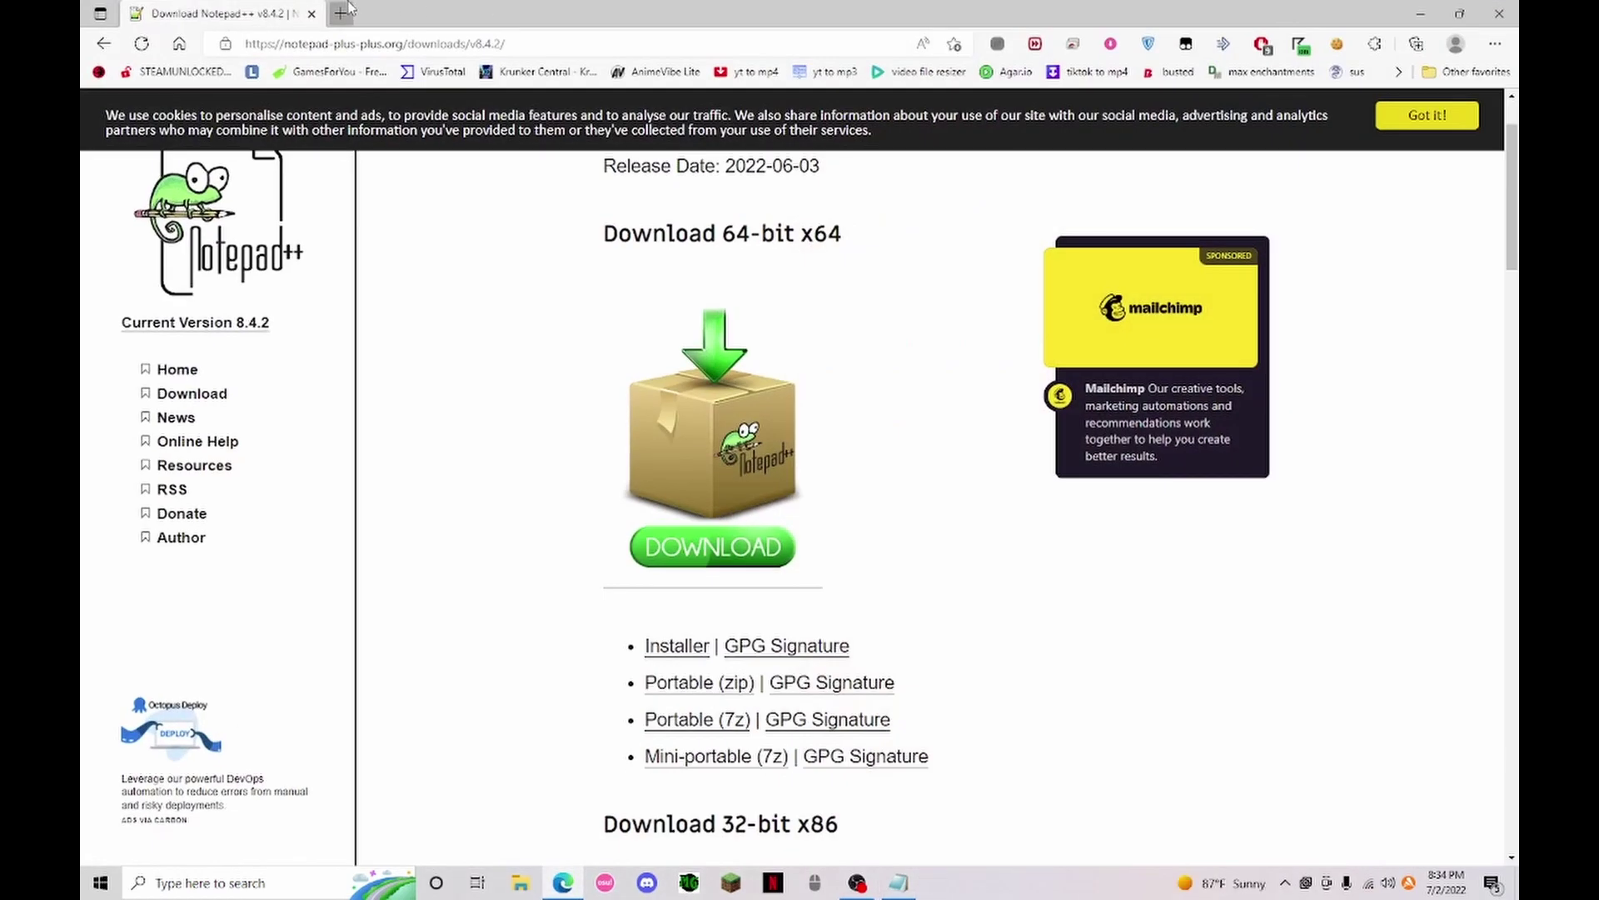
left_click(352, 12)
type("side")
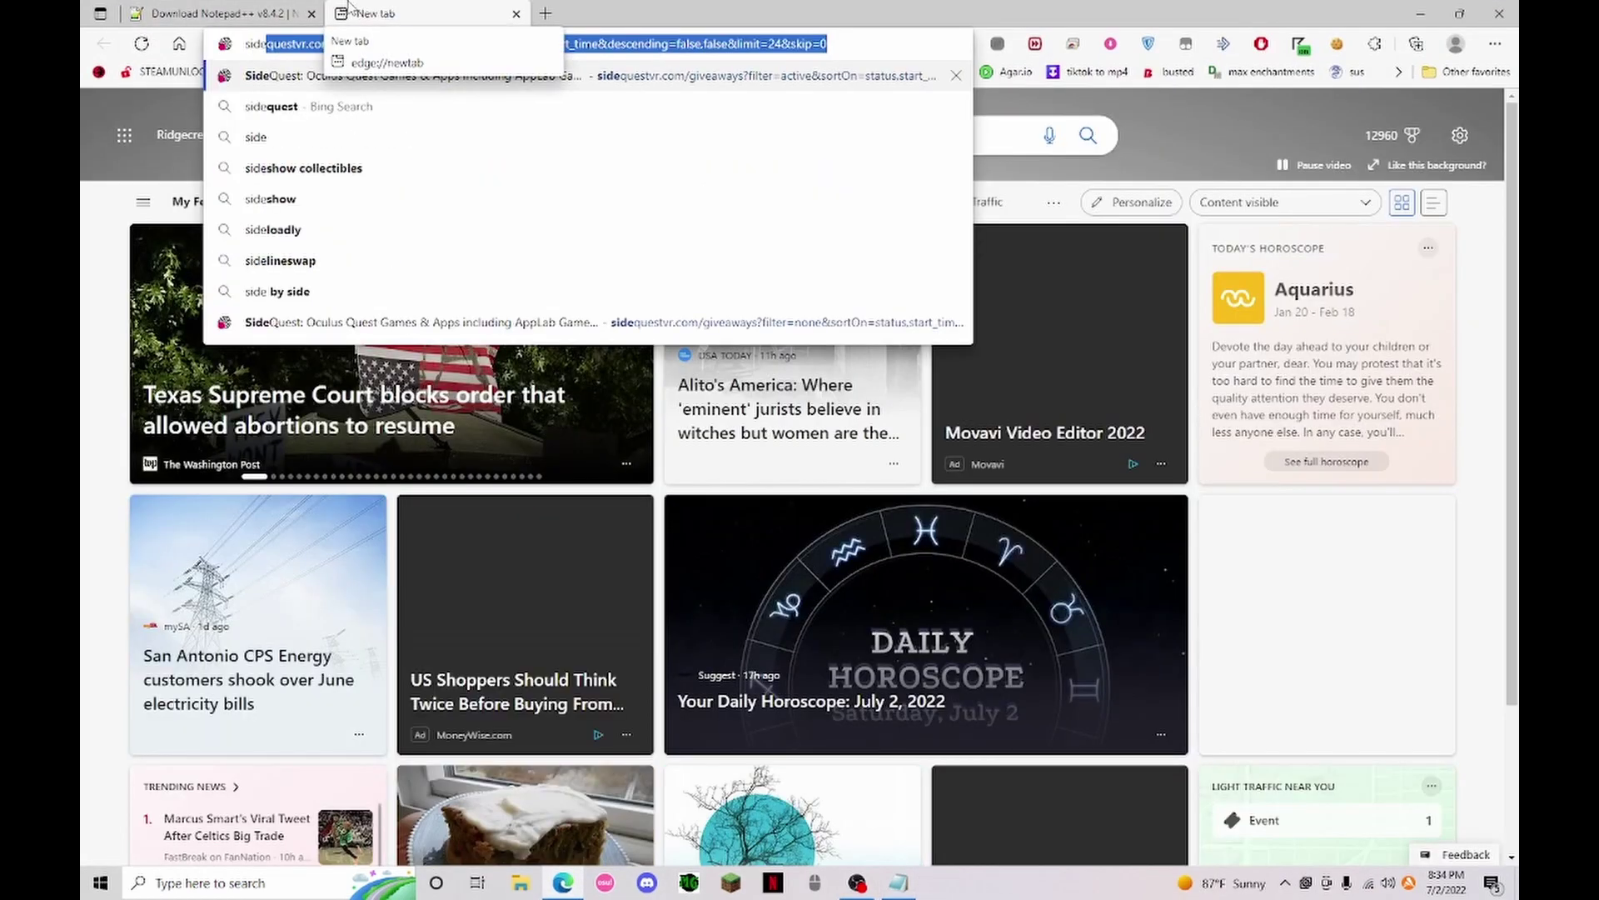
key("Right")
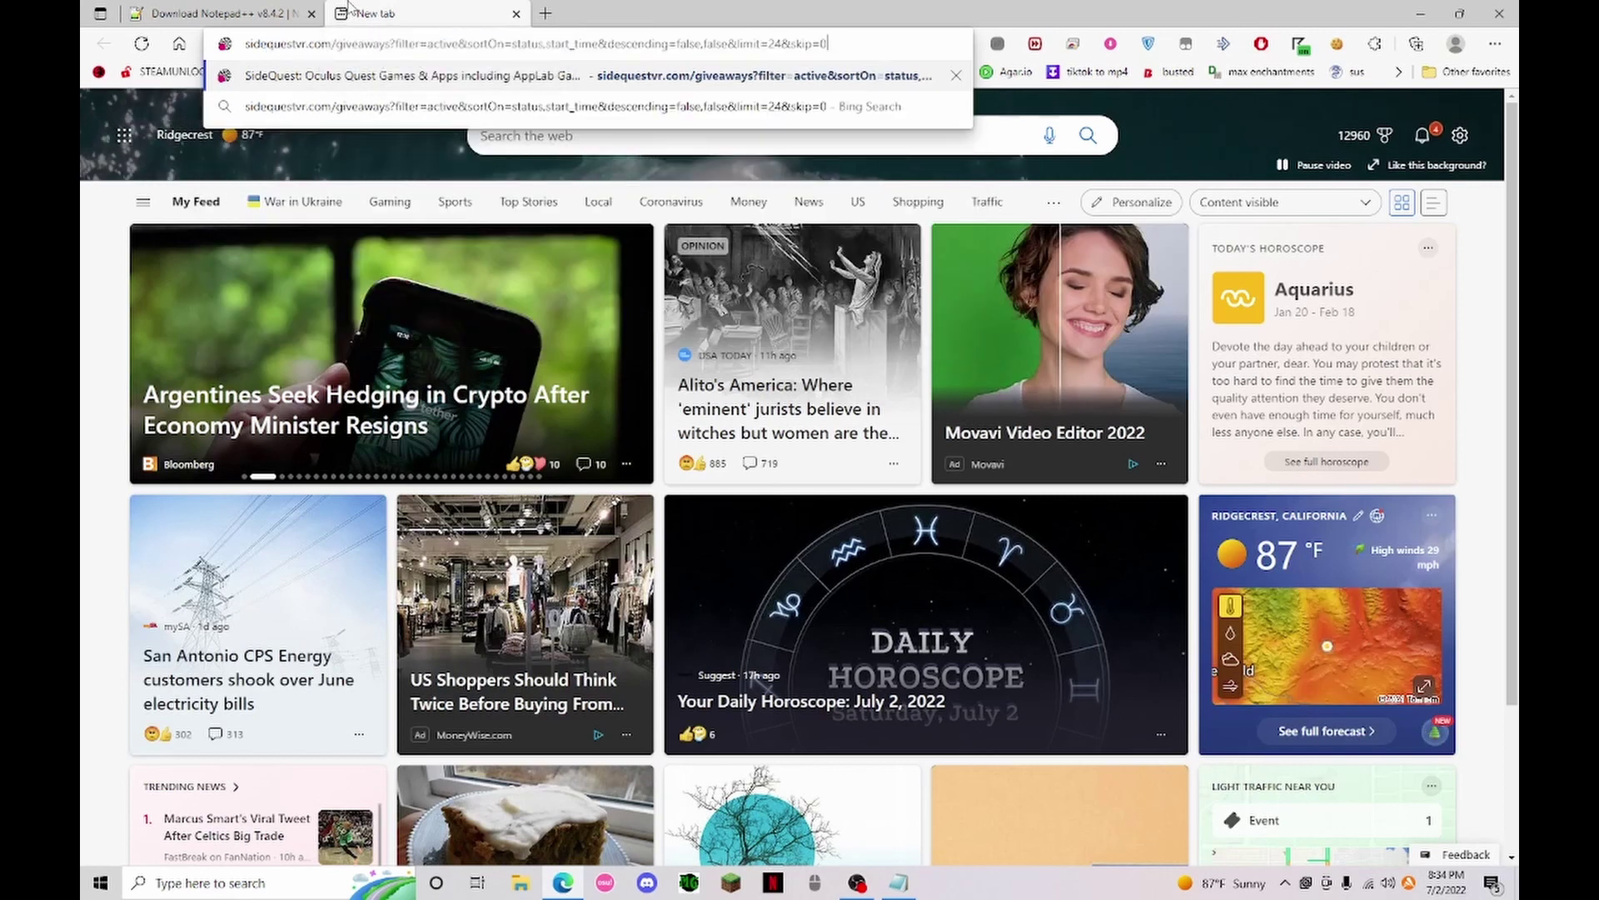
key("ctrl+shift+Left")
key("ctrl+shift+Left")
key("ctrl+shift+Left")
key("ctrl+shift+Left")
key("ctrl+shift+Left")
key("ctrl+shift+Left")
key("ctrl+shift+Left")
key("ctrl+shift+Left")
key("ctrl+shift+Left")
key("ctrl+shift+Left")
key("ctrl+shift+Left")
key("ctrl+shift+Left")
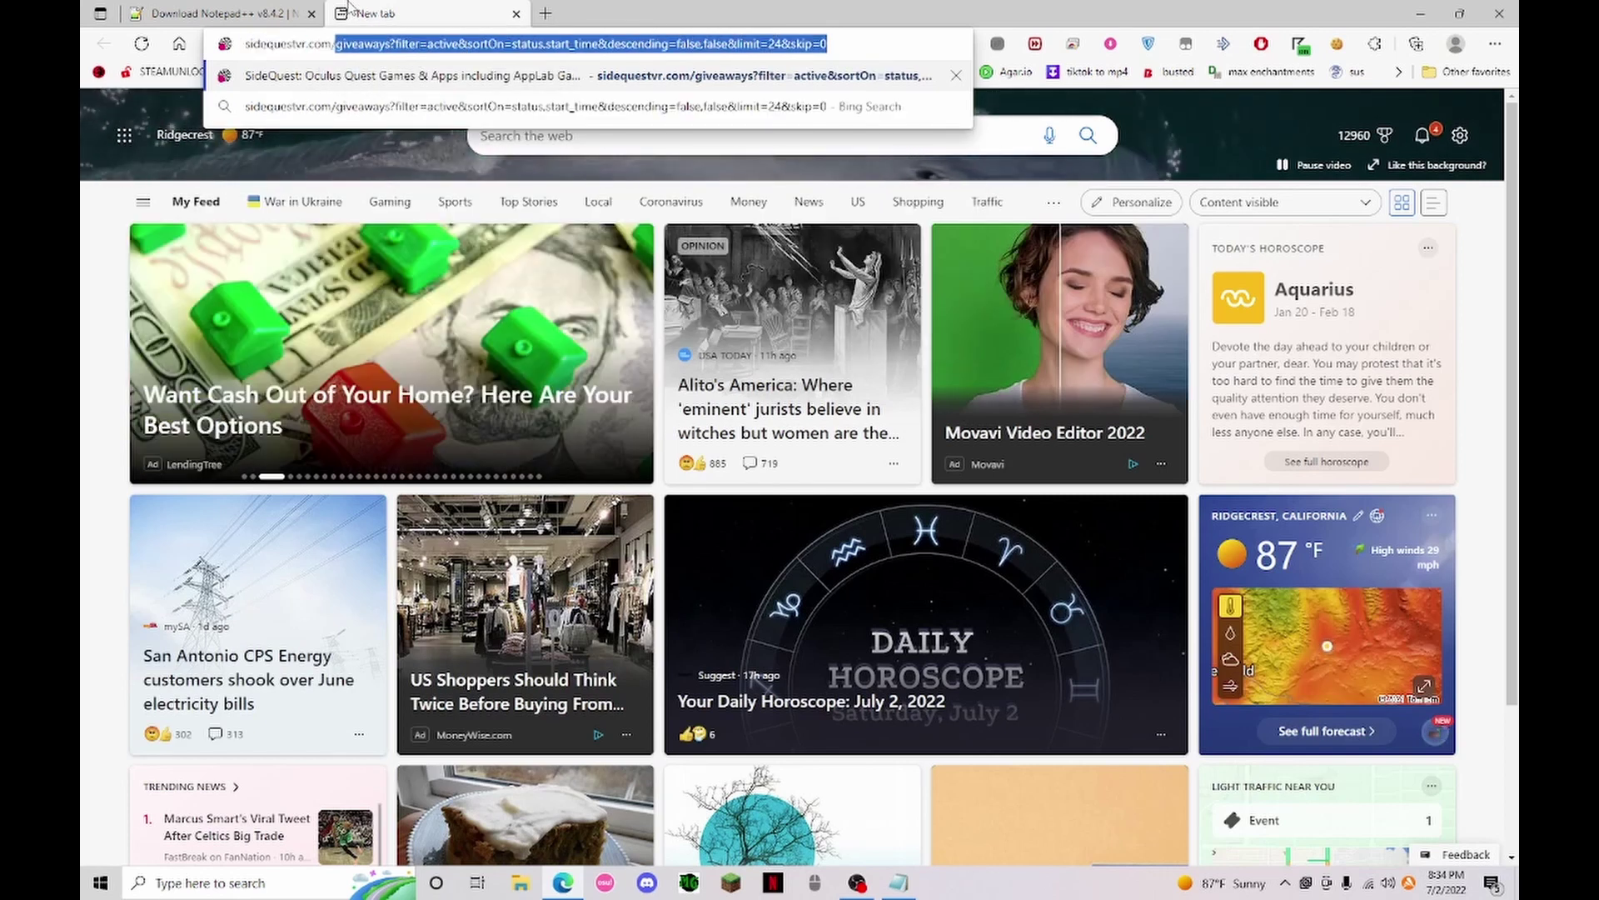
key("BackSpace")
key("Return")
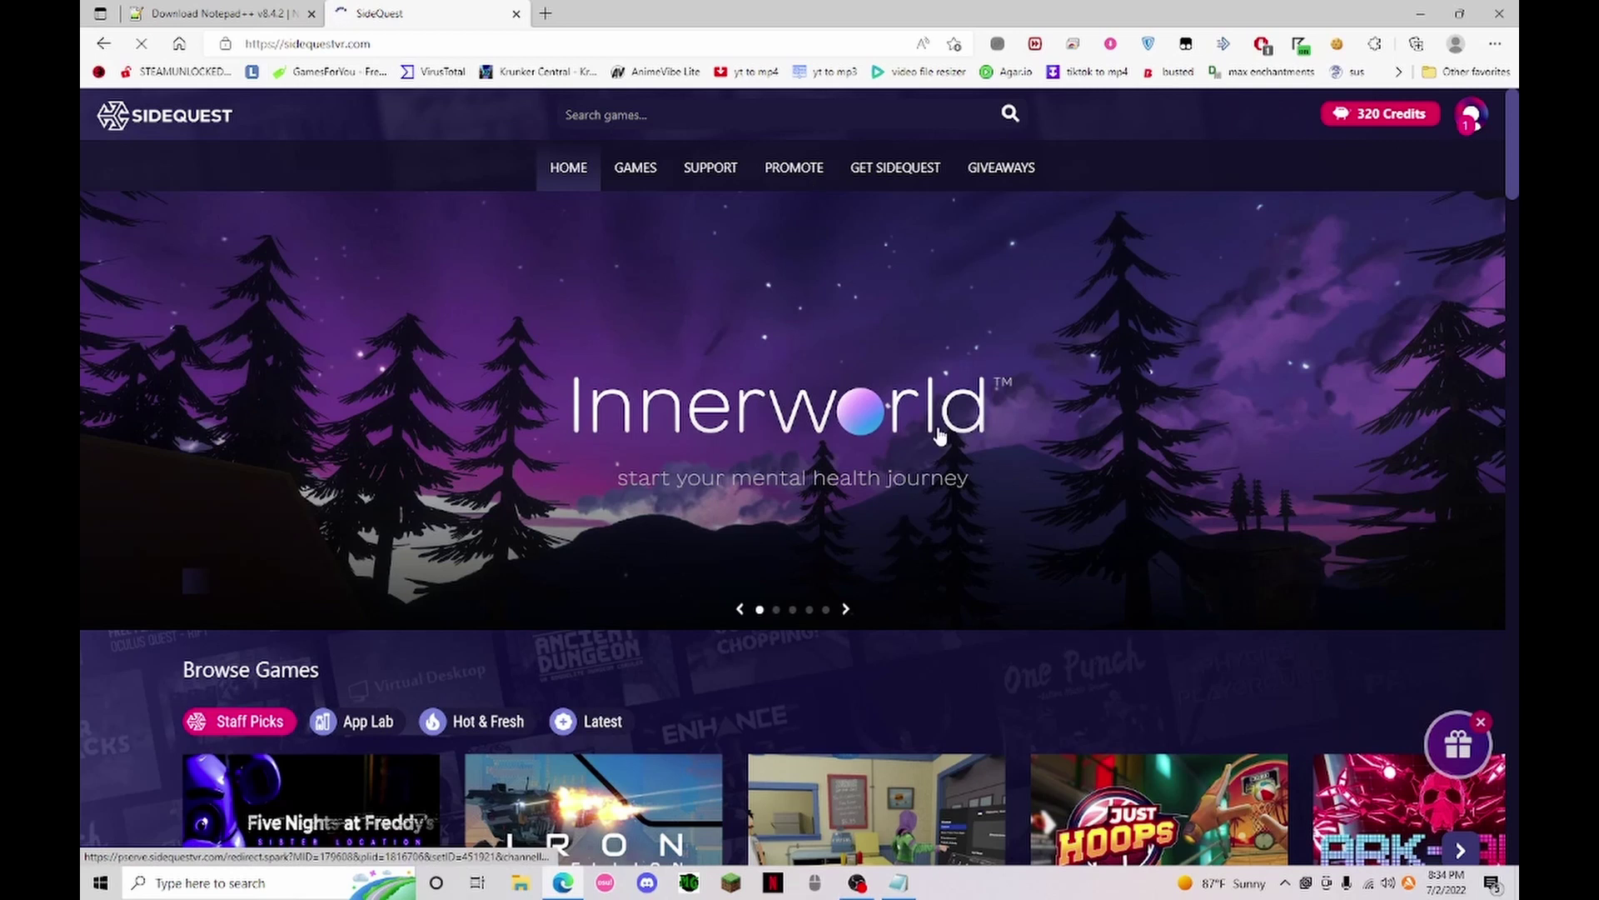
left_click(516, 14)
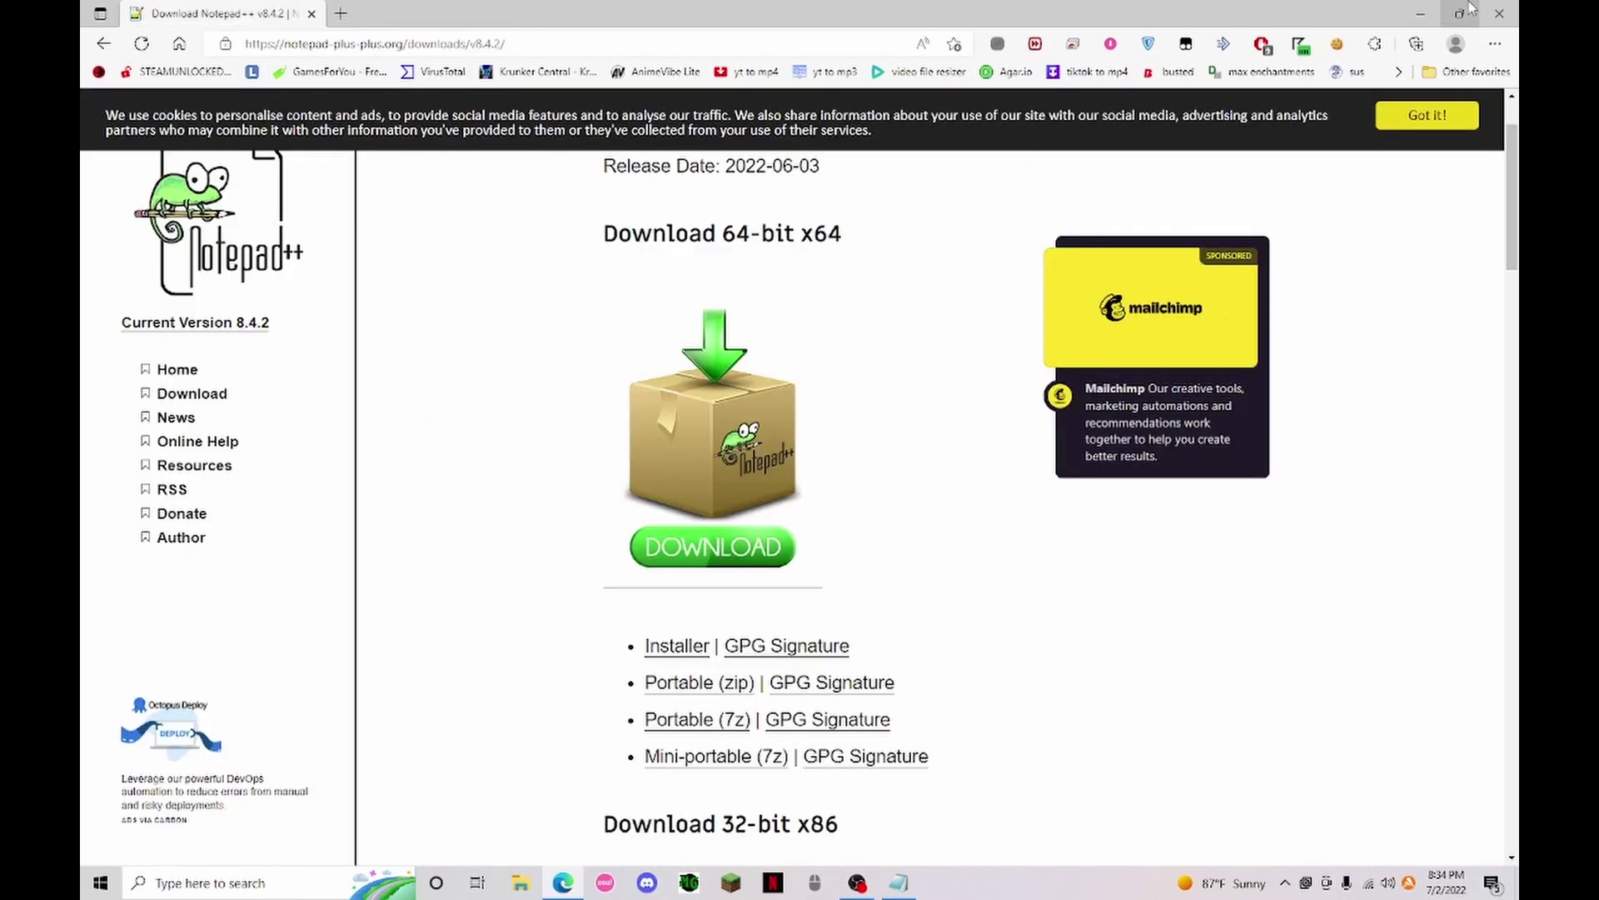
left_click(1499, 13)
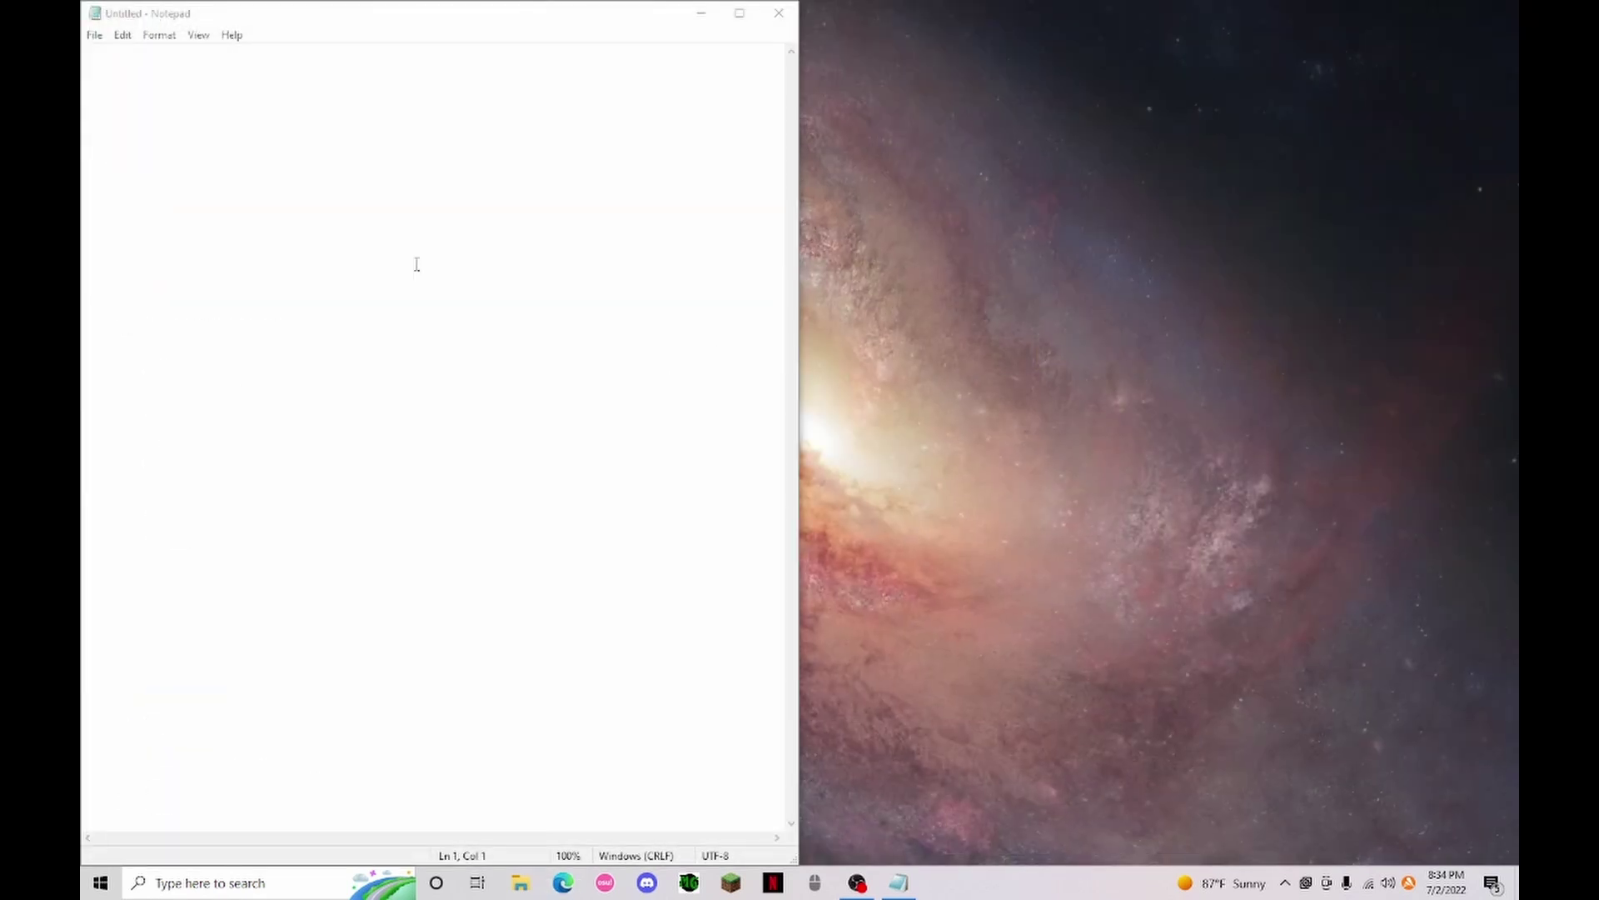
- Launch the SideQuest desktop app from Windows search
left_click(236, 881)
type("sidequest")
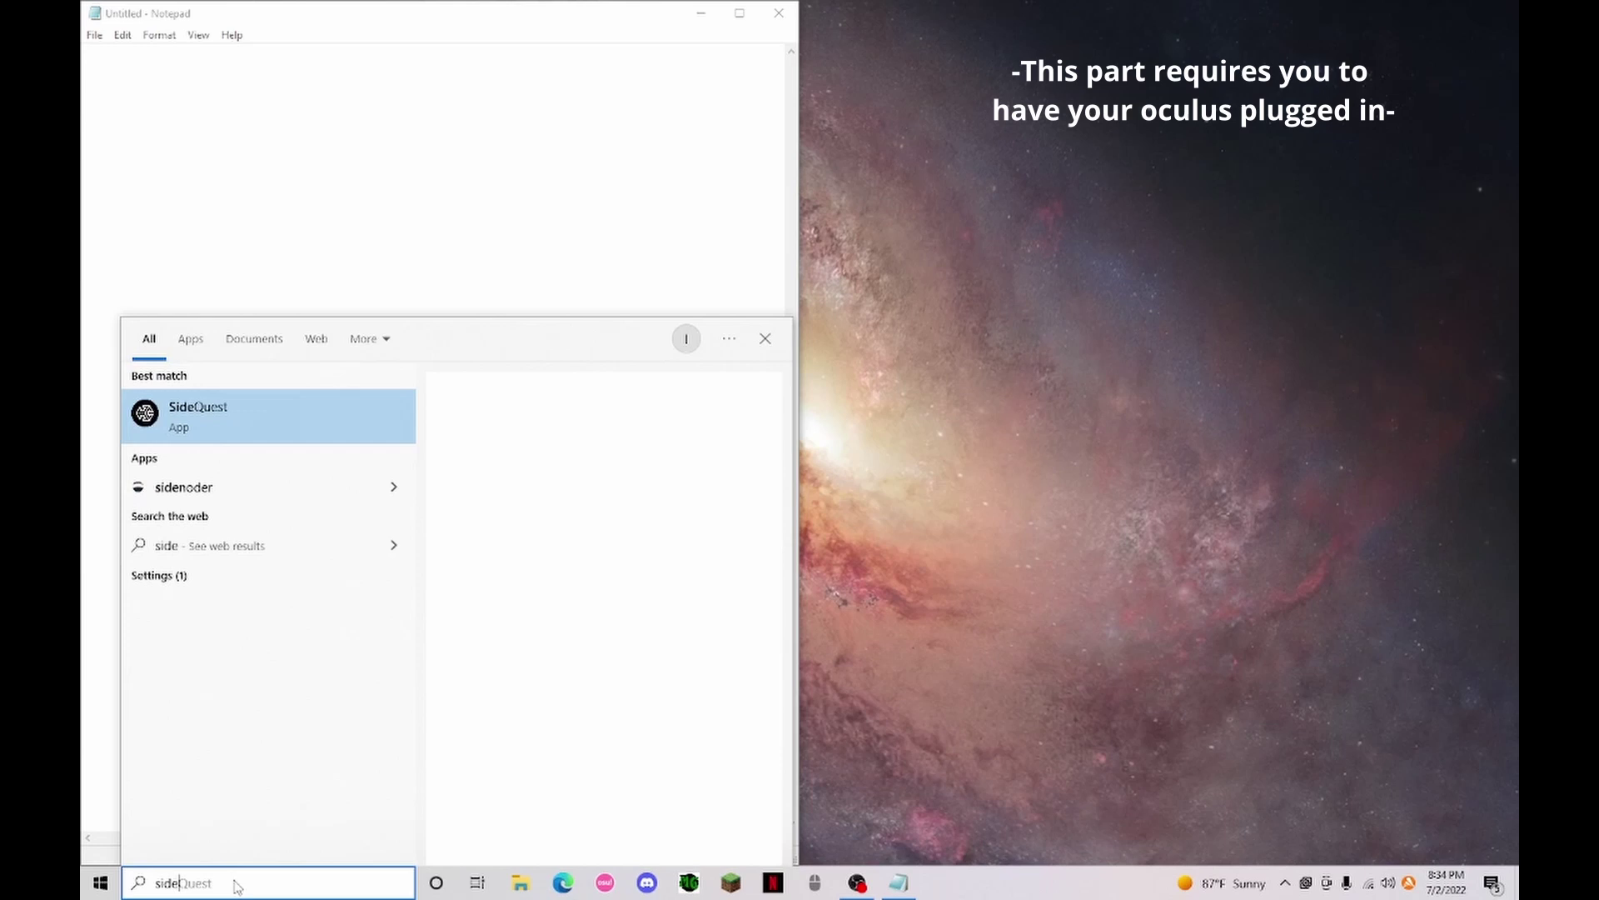
key("Return")
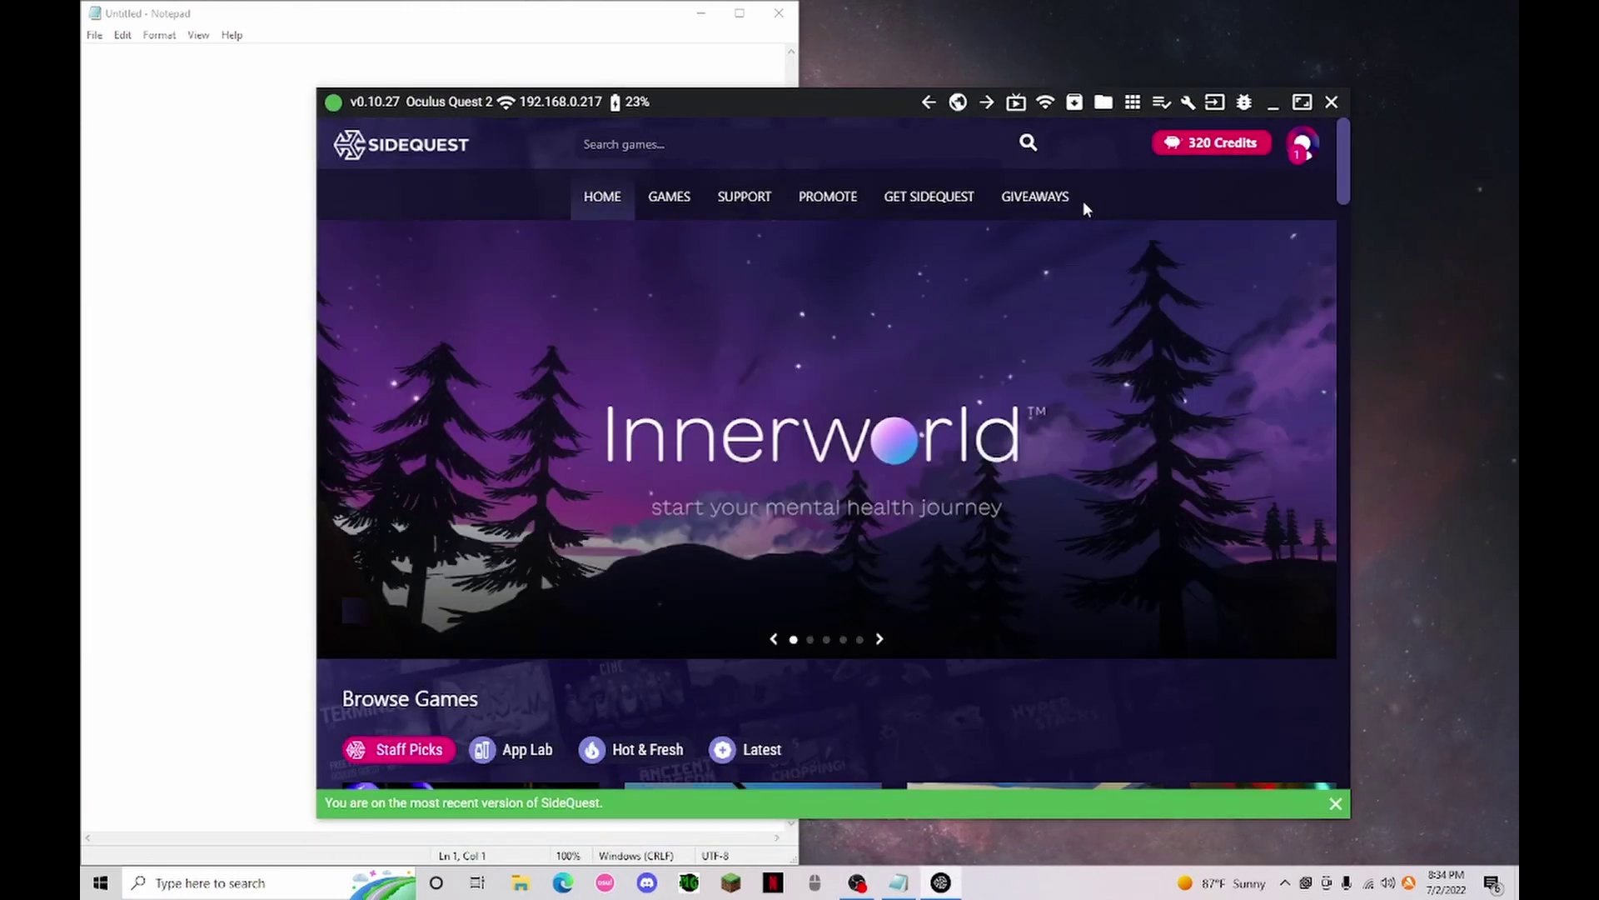
- Browse the headset's files to Blade and Sorcery's Saves/Default folder
left_click(1104, 105)
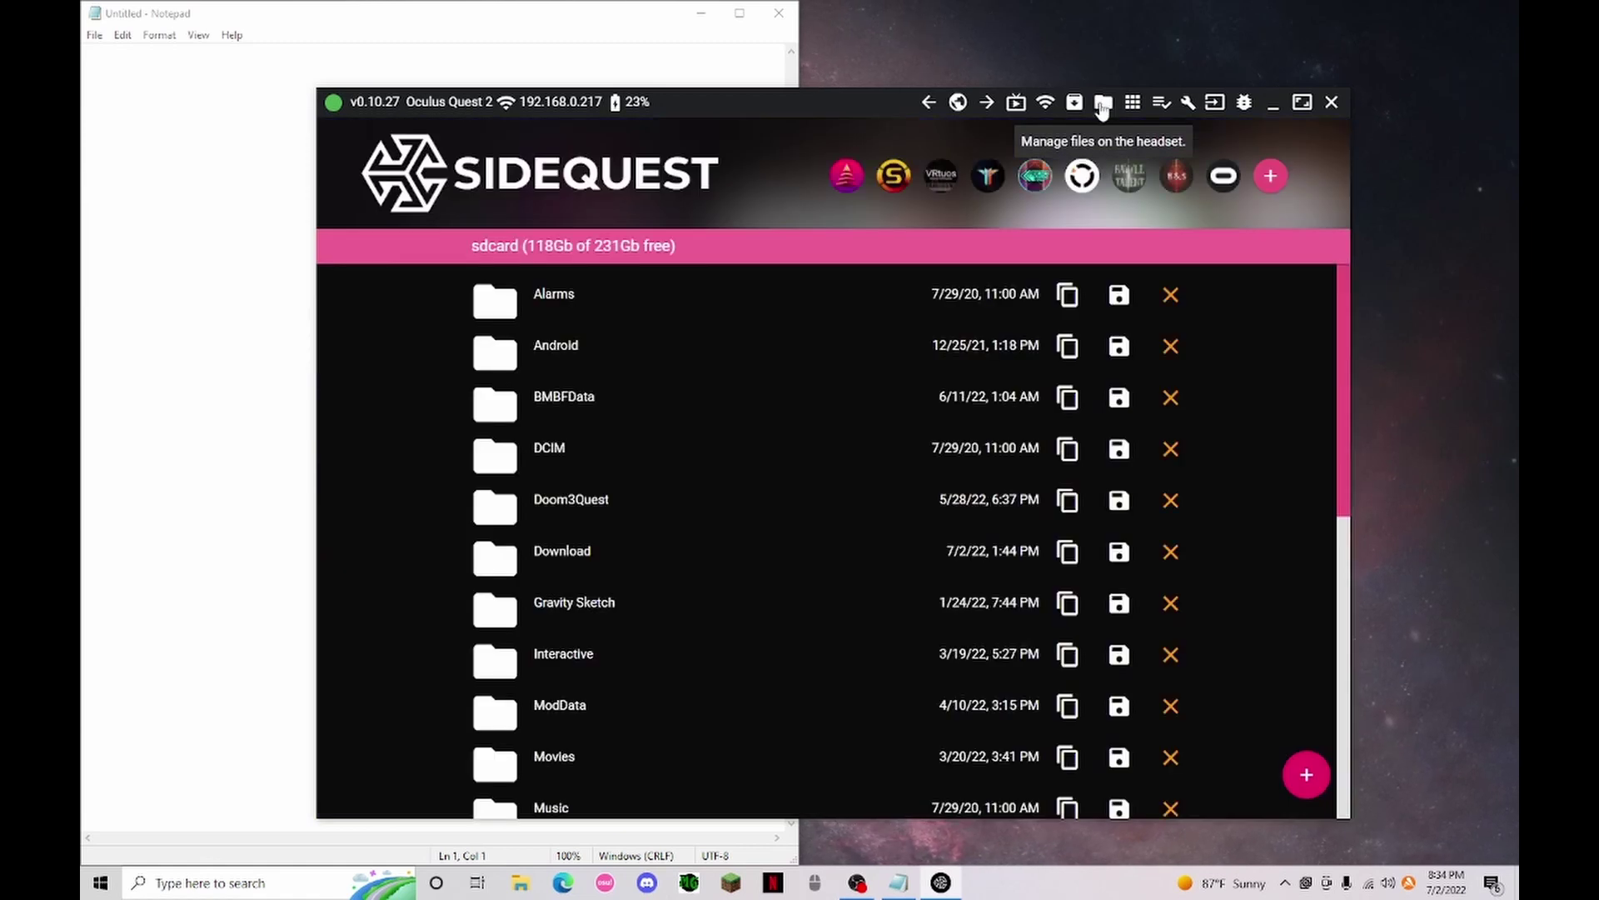
left_click(1177, 178)
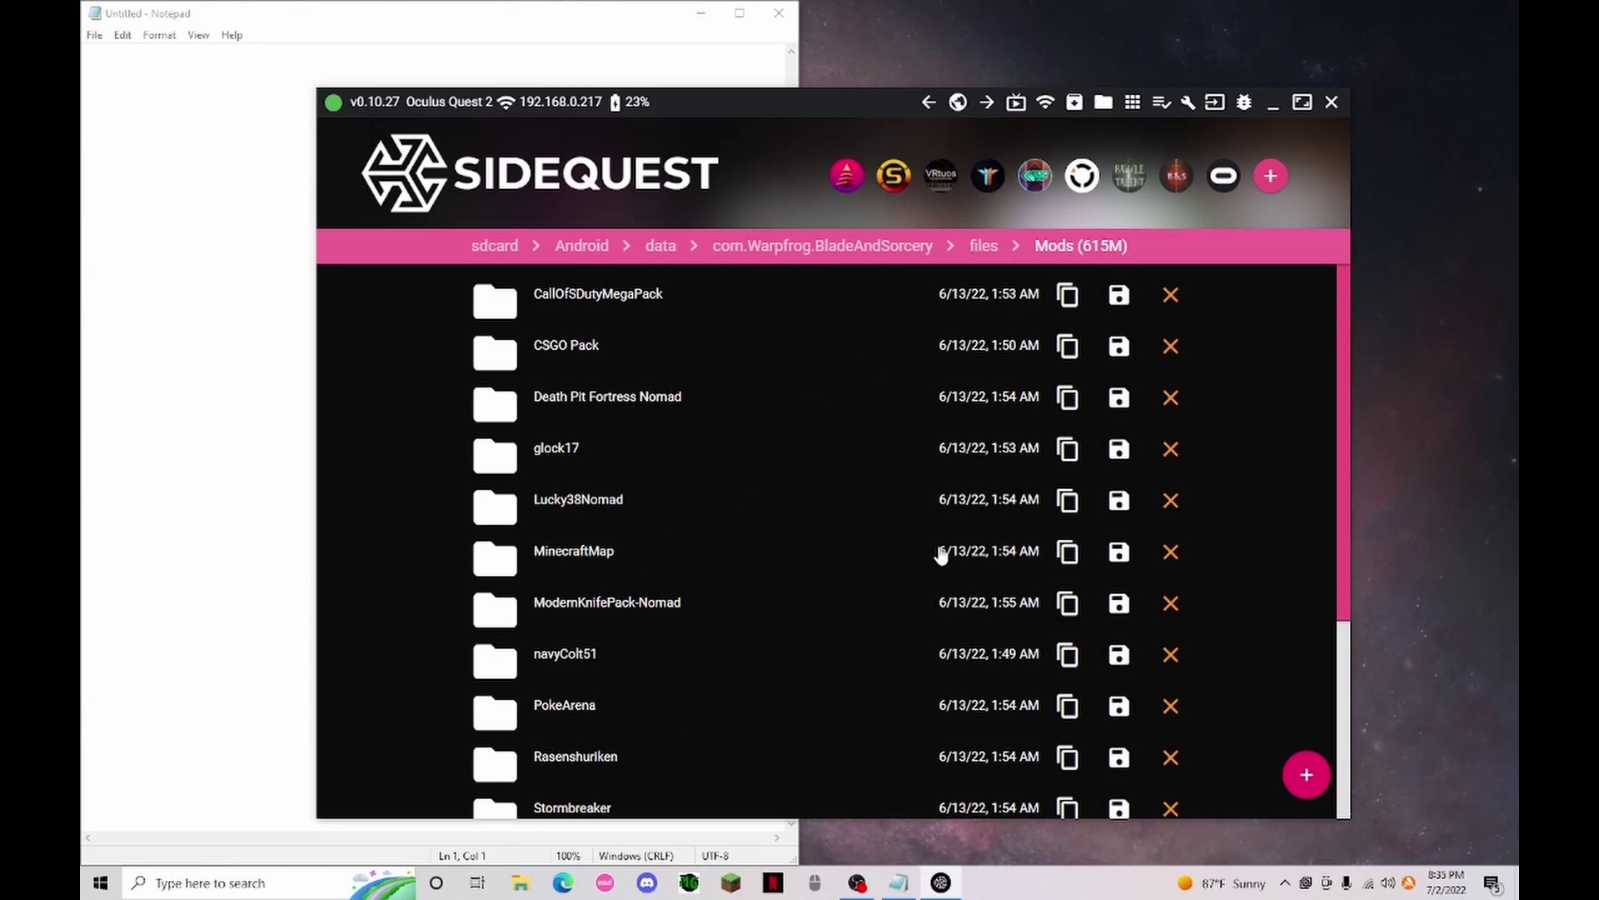
left_click(984, 247)
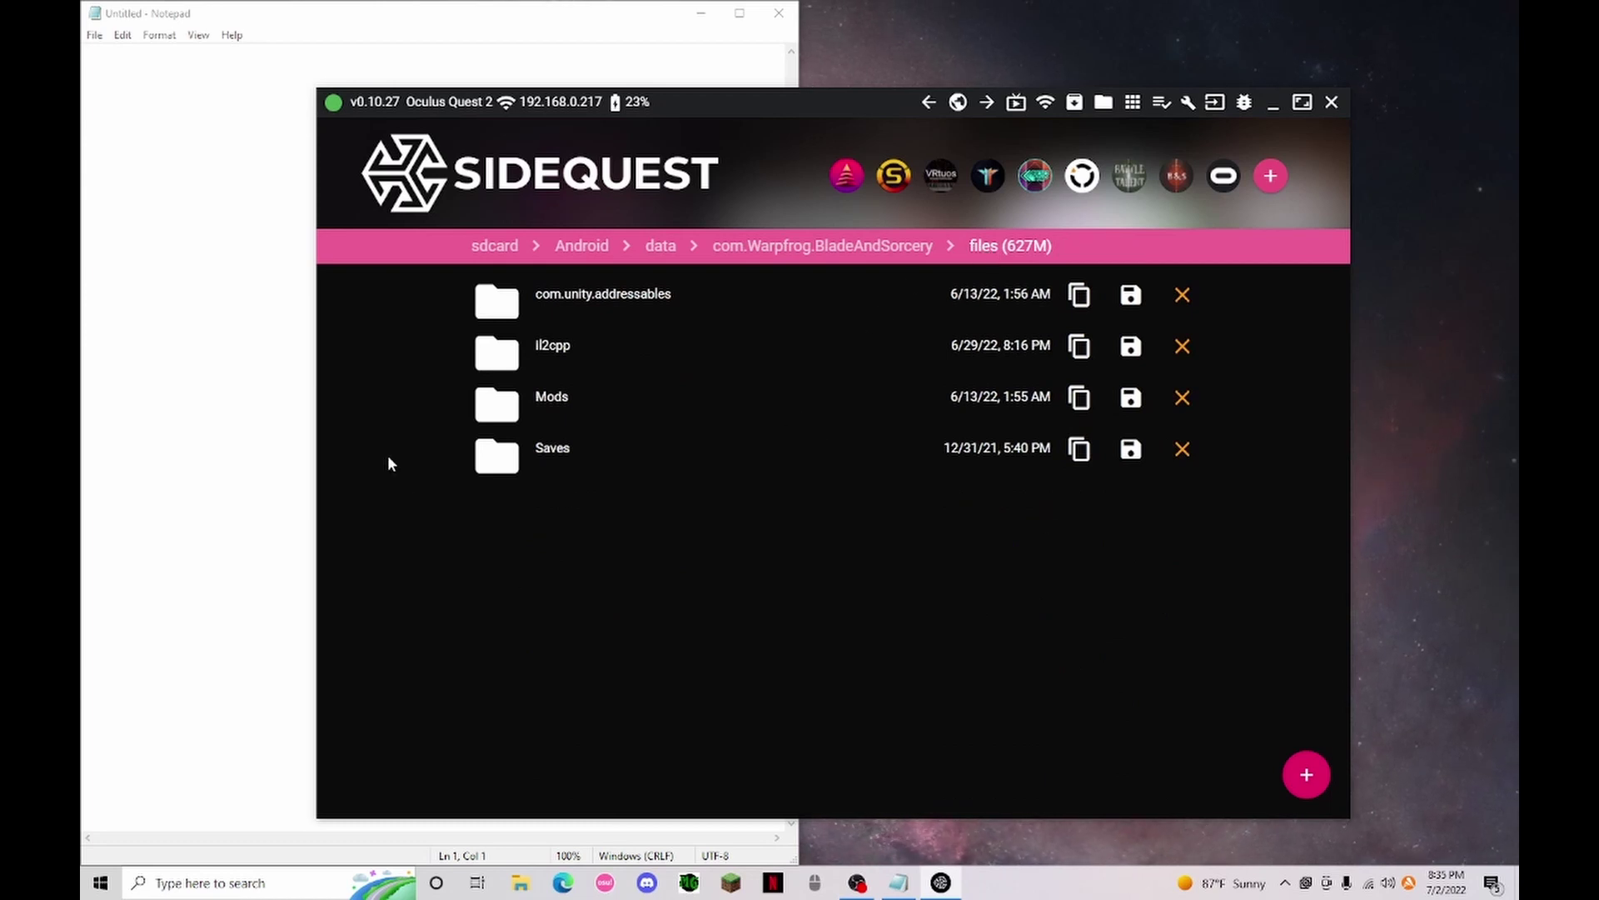
left_click(552, 454)
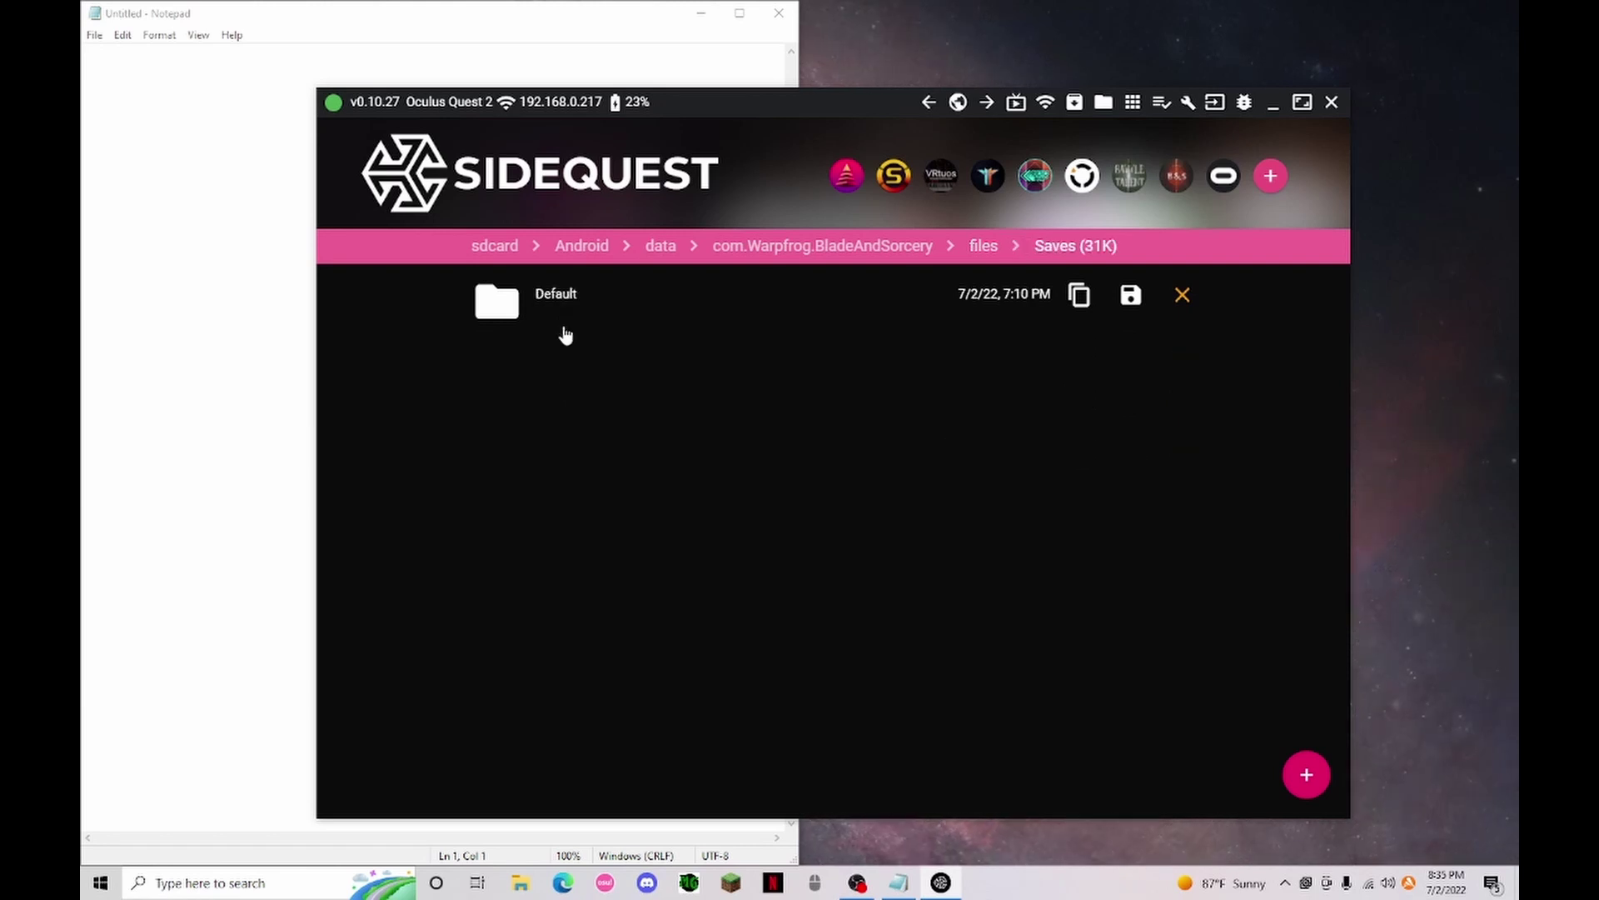
left_click(521, 305)
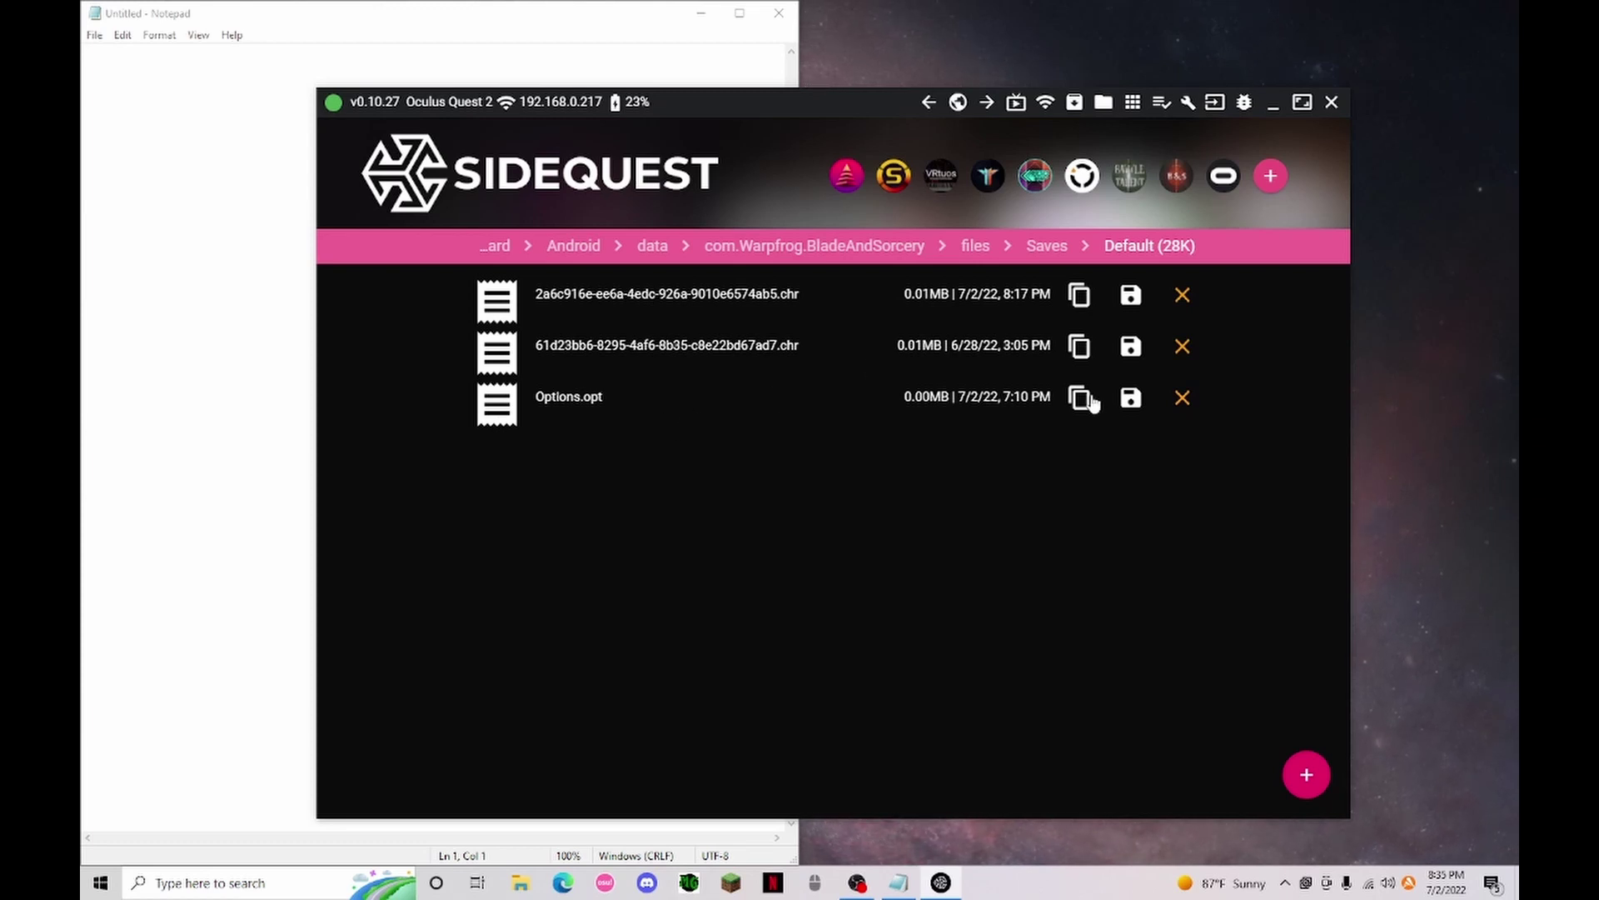
- Save Options.opt from the headset to the desktop
left_click(1133, 400)
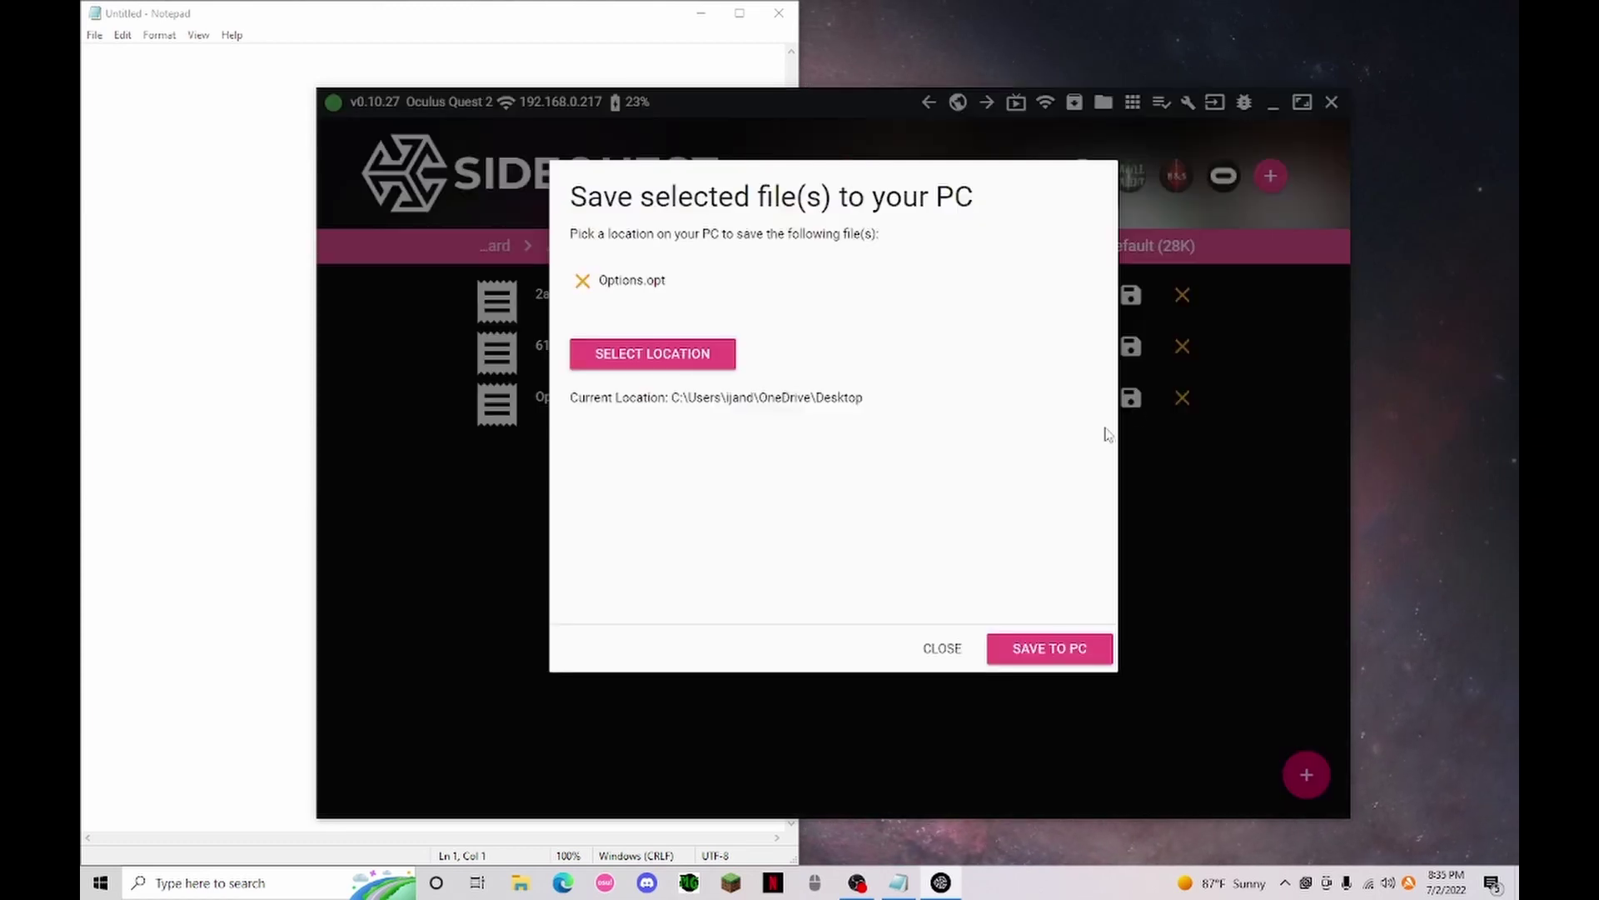
left_click(1044, 667)
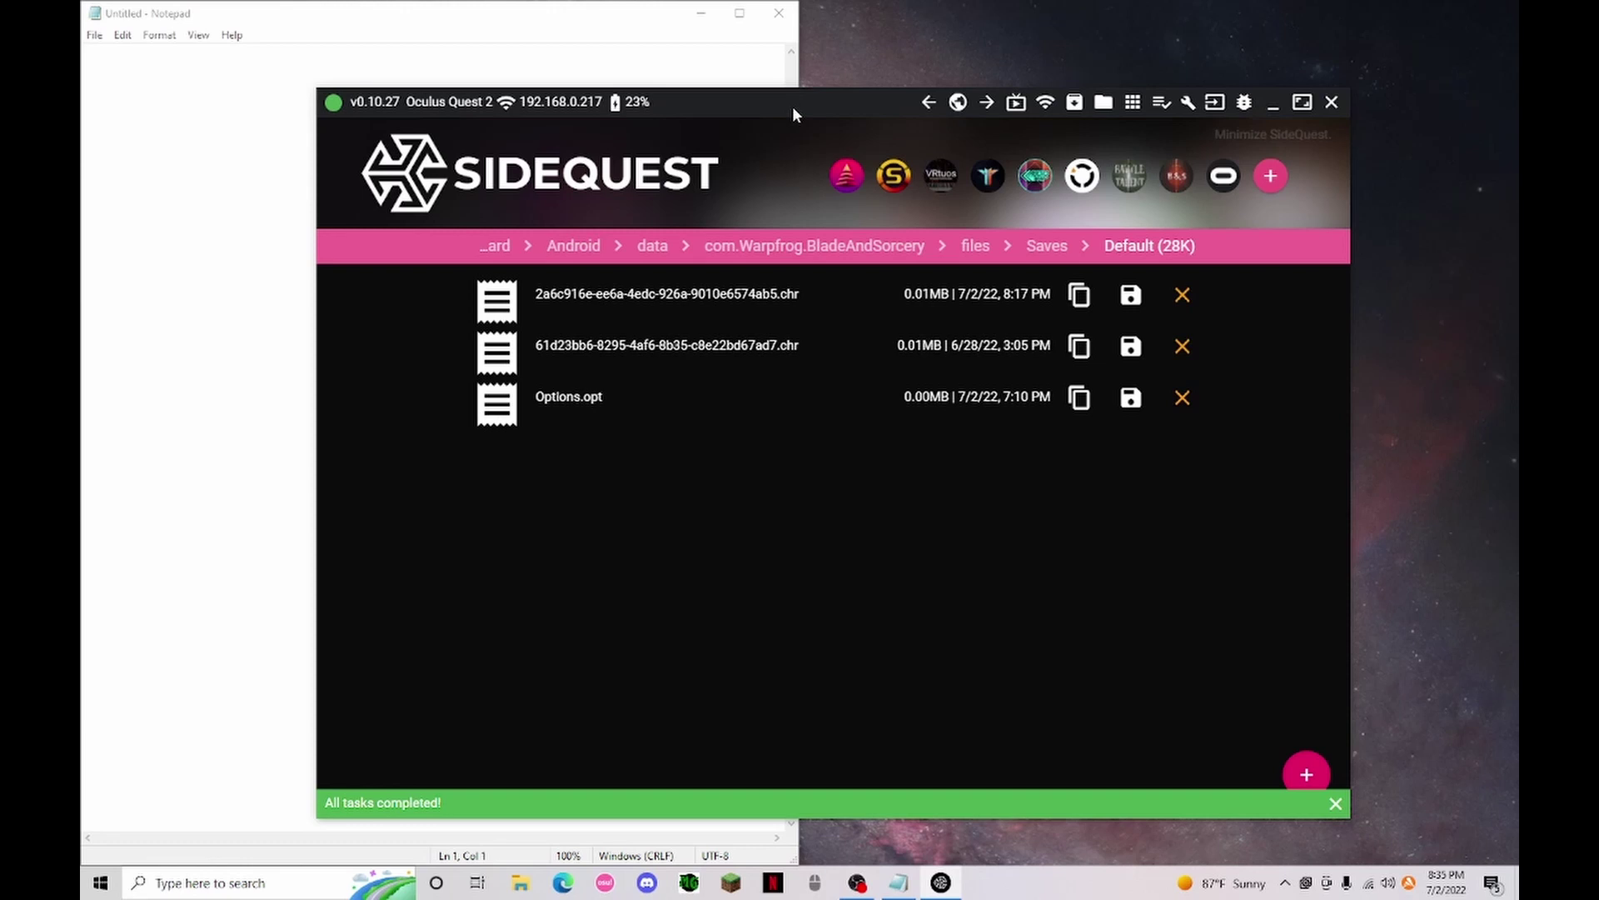
left_click_drag(792, 107, 1133, 168)
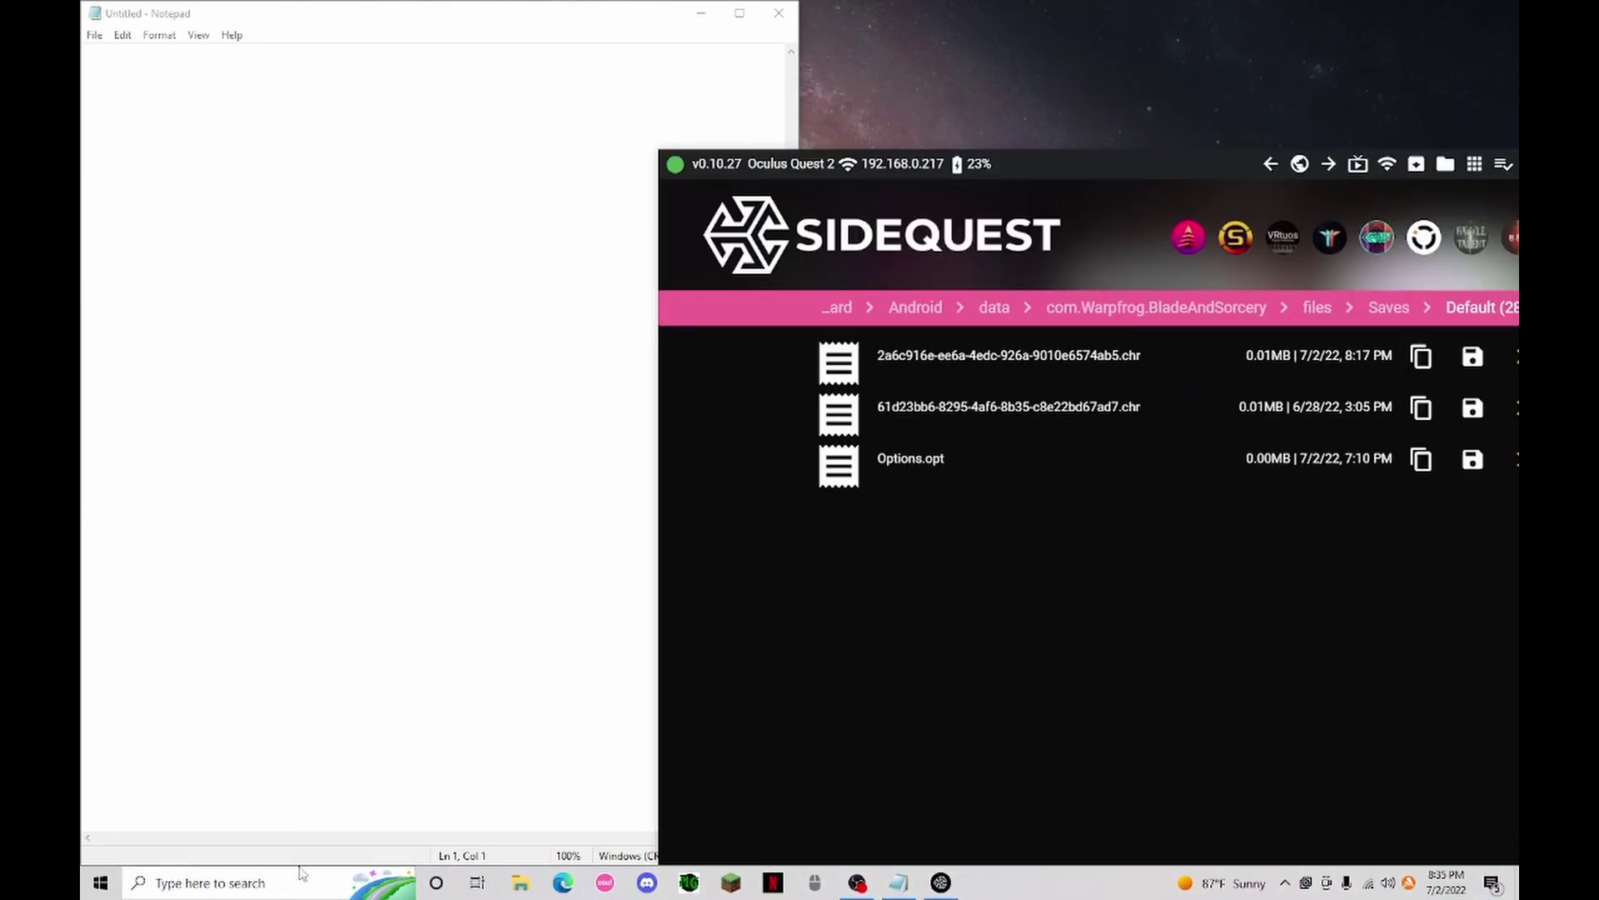
- Rearrange the Notepad and SideQuest windows, then minimize SideQuest to reveal the desktop
left_click_drag(304, 863, 376, 641)
left_click_drag(373, 704, 1114, 108)
left_click_drag(371, 640, 371, 864)
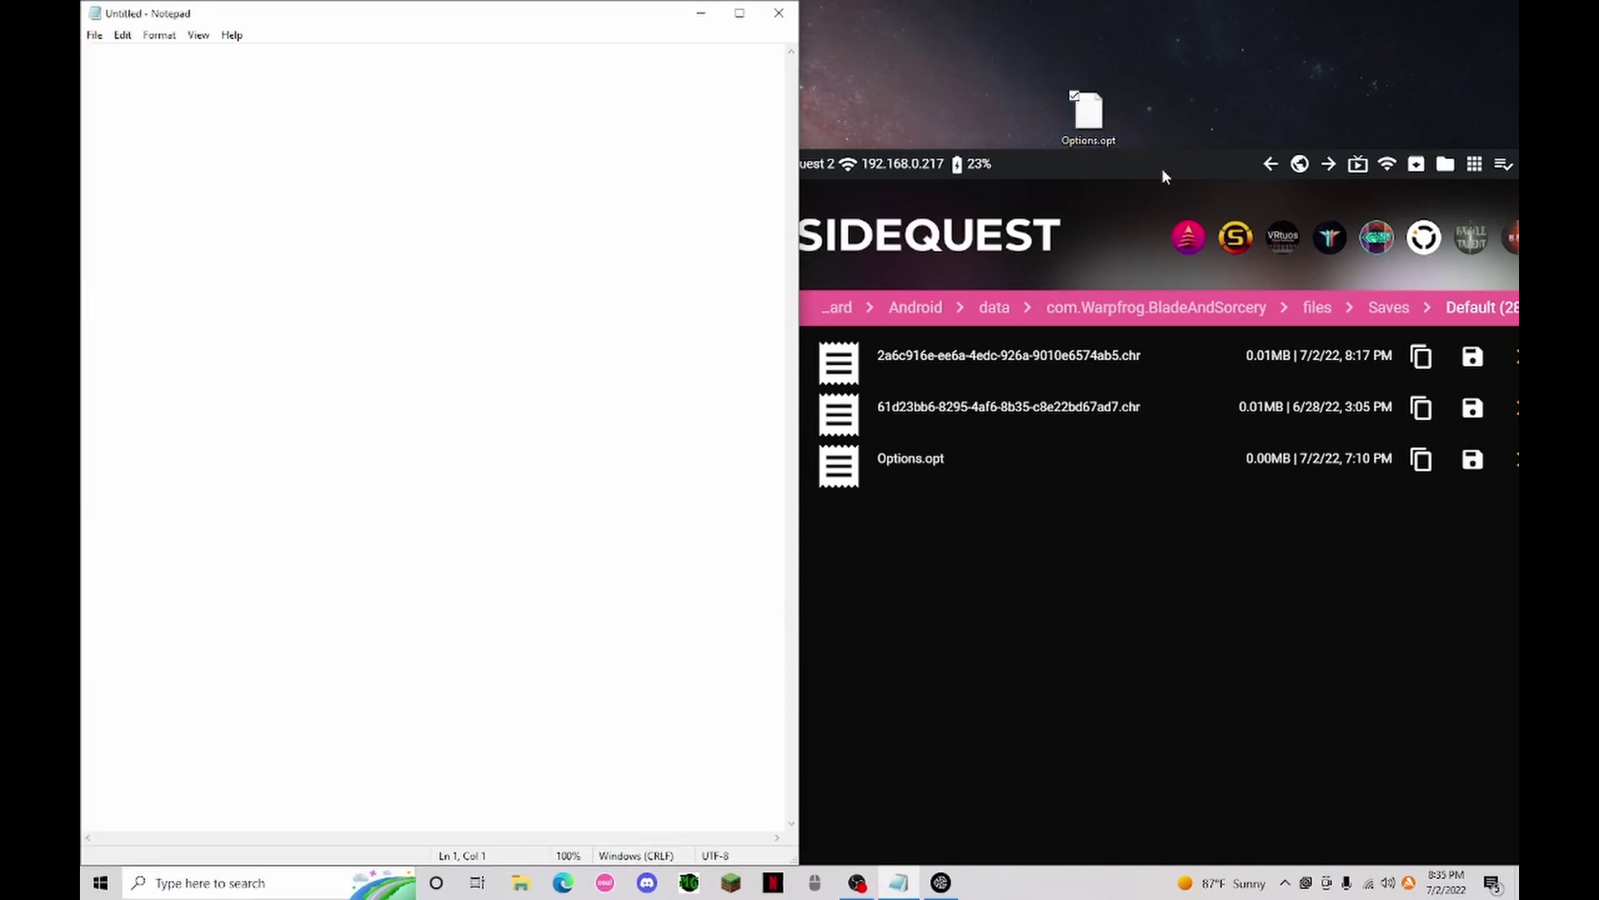
left_click_drag(1164, 176, 730, 255)
left_click(1212, 241)
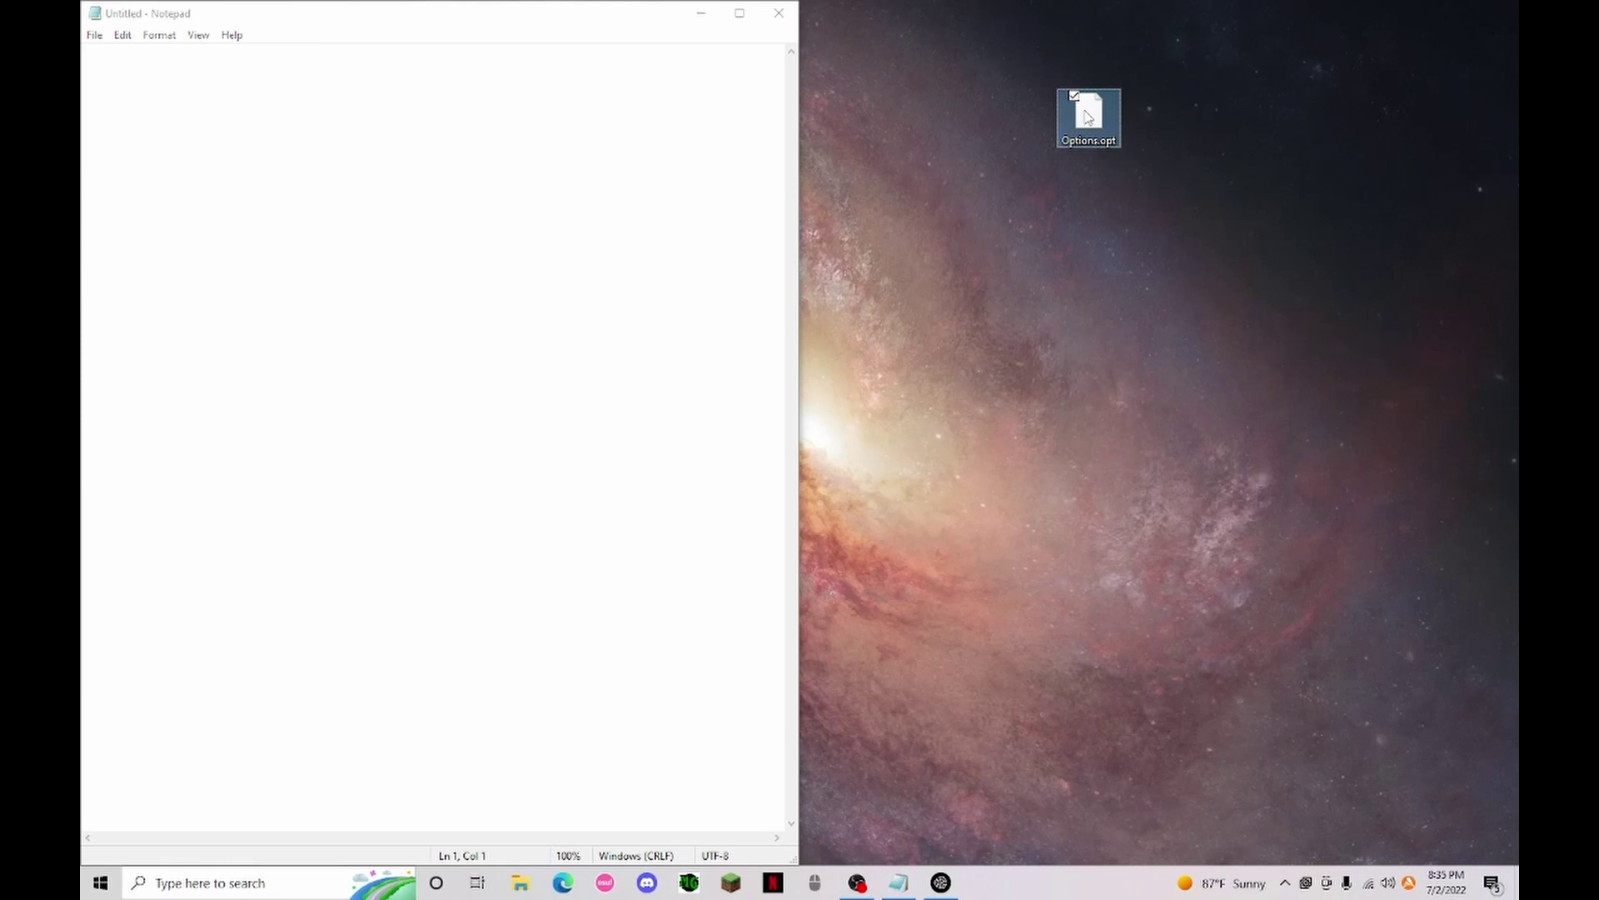
- Open the desktop Options.opt with Edit with Notepad++
right_click(1084, 110)
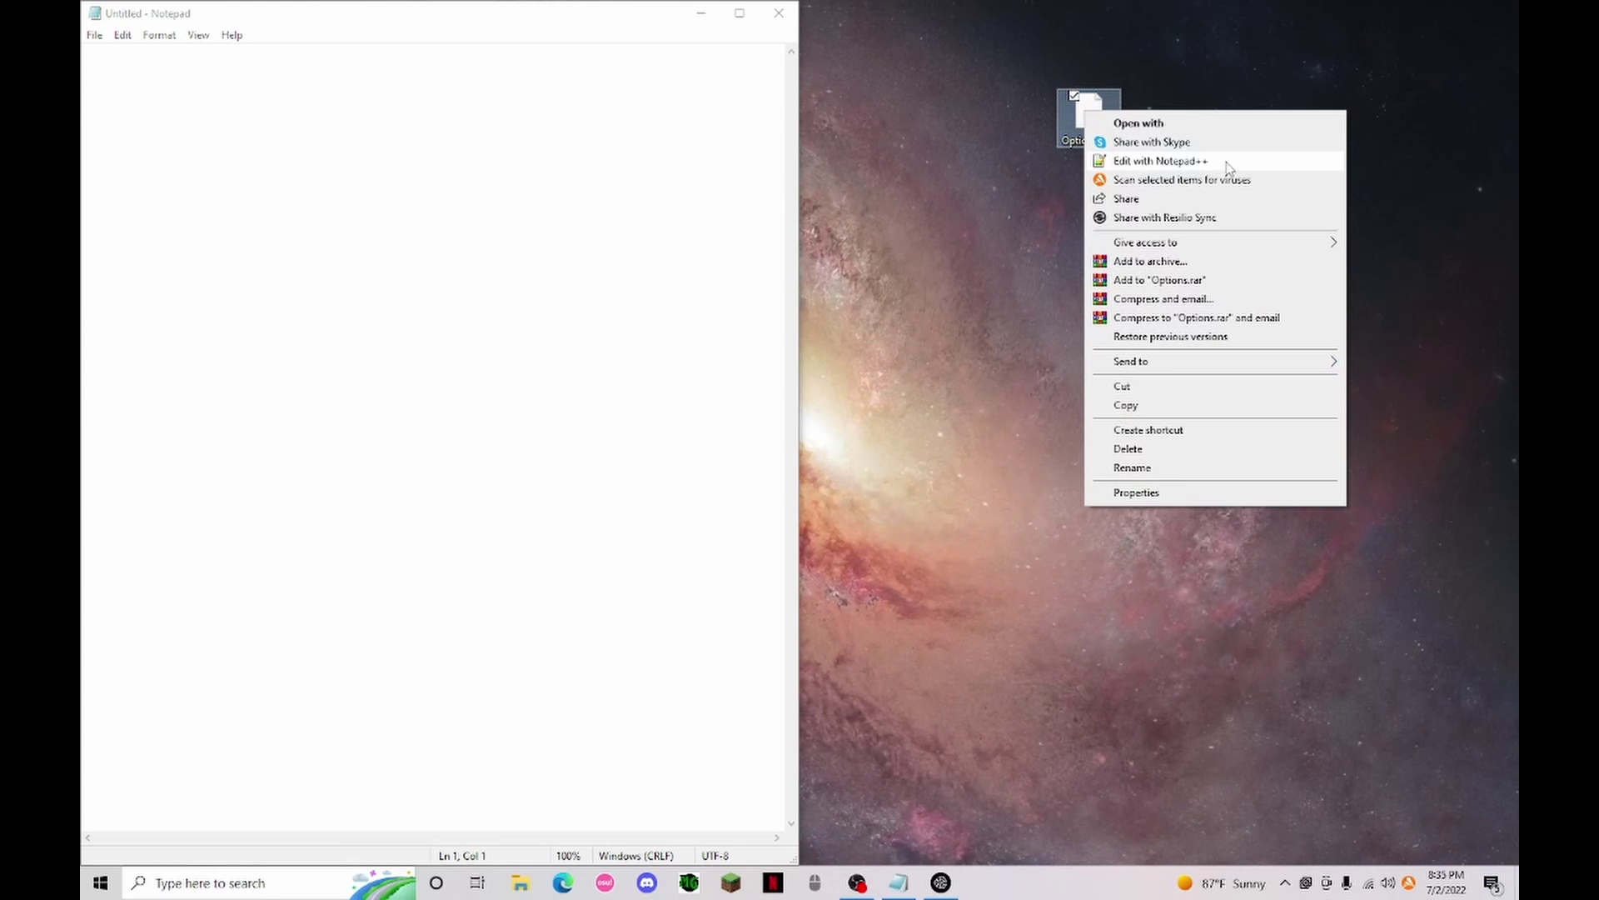
left_click(1145, 161)
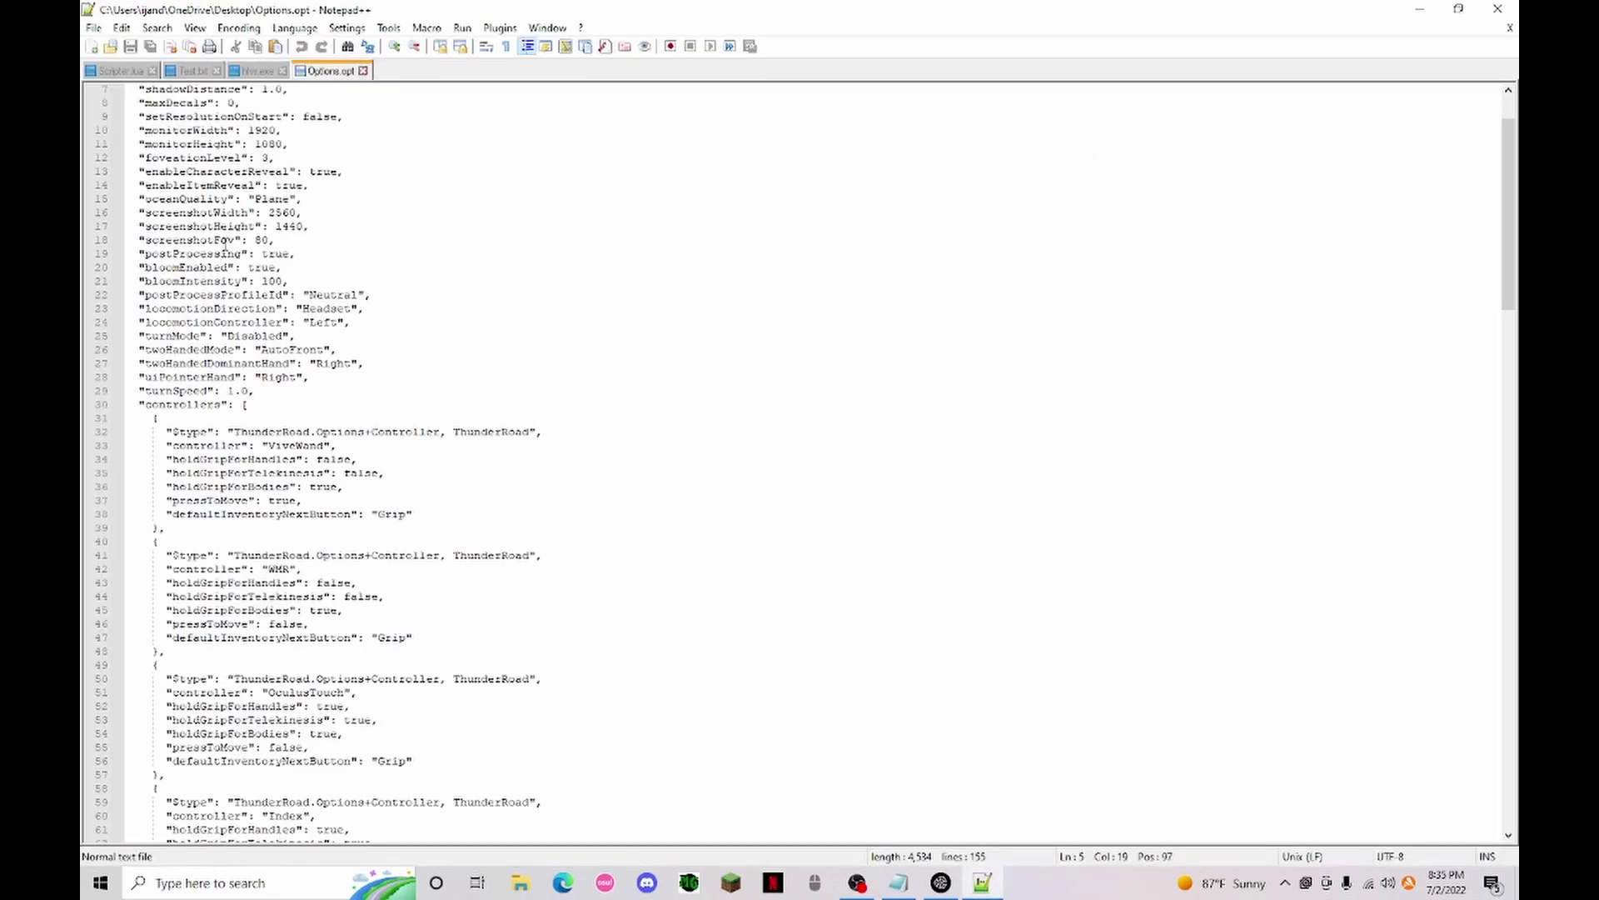
- Change bloomEnabled to false and edit the bloomIntensity value on lines 20–21
scroll(225, 246, "up", 2)
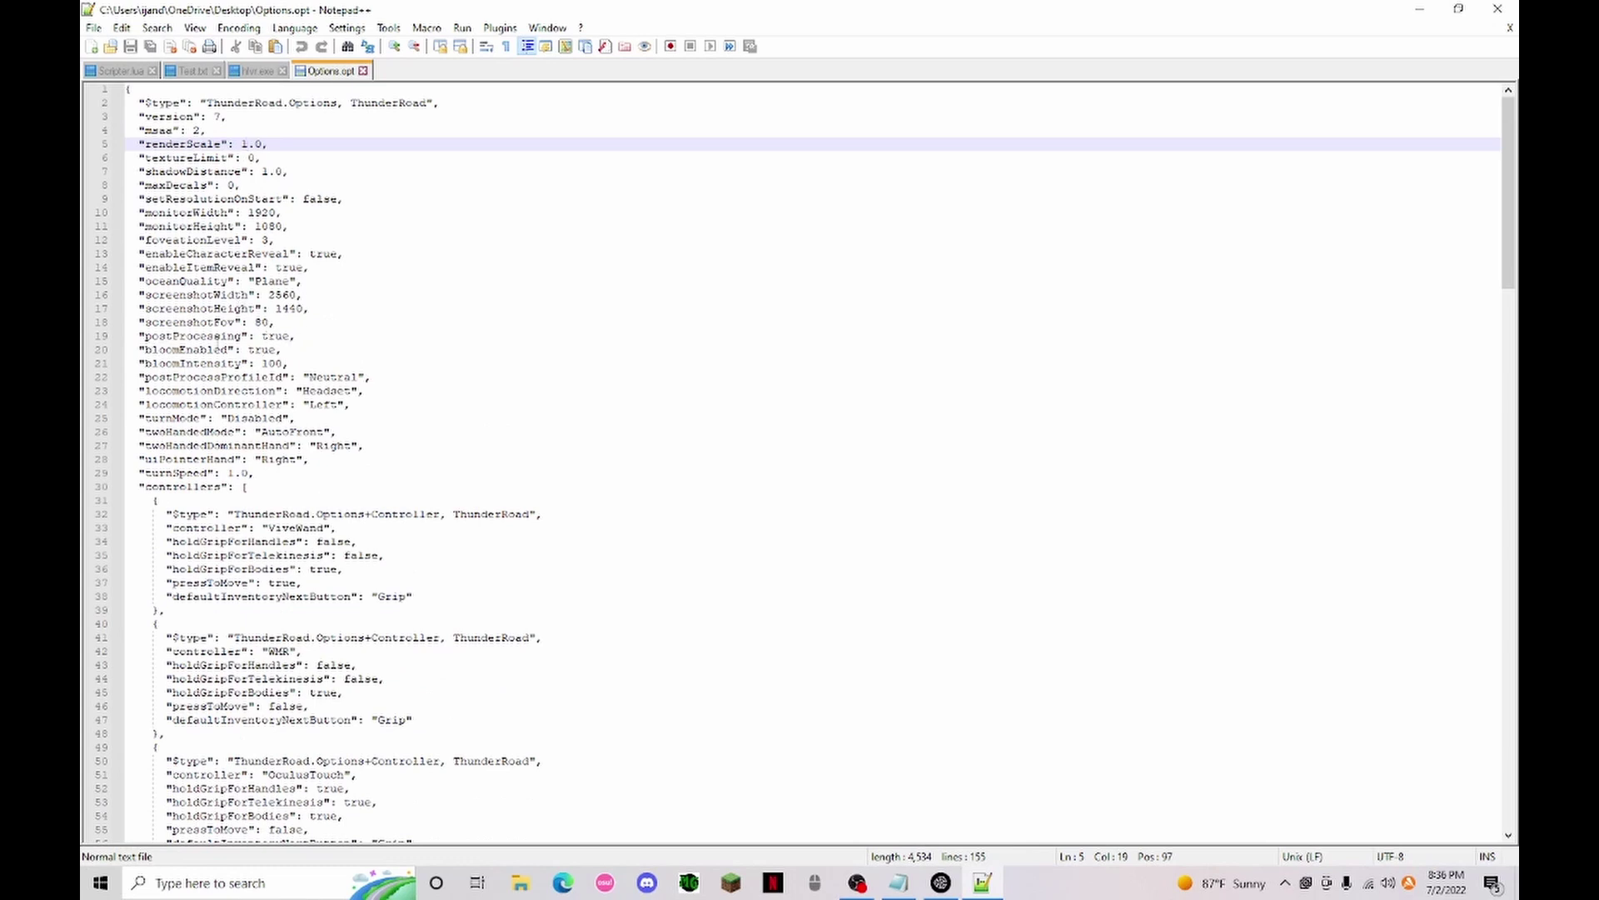
left_click(268, 349)
double_click(267, 349)
type("false")
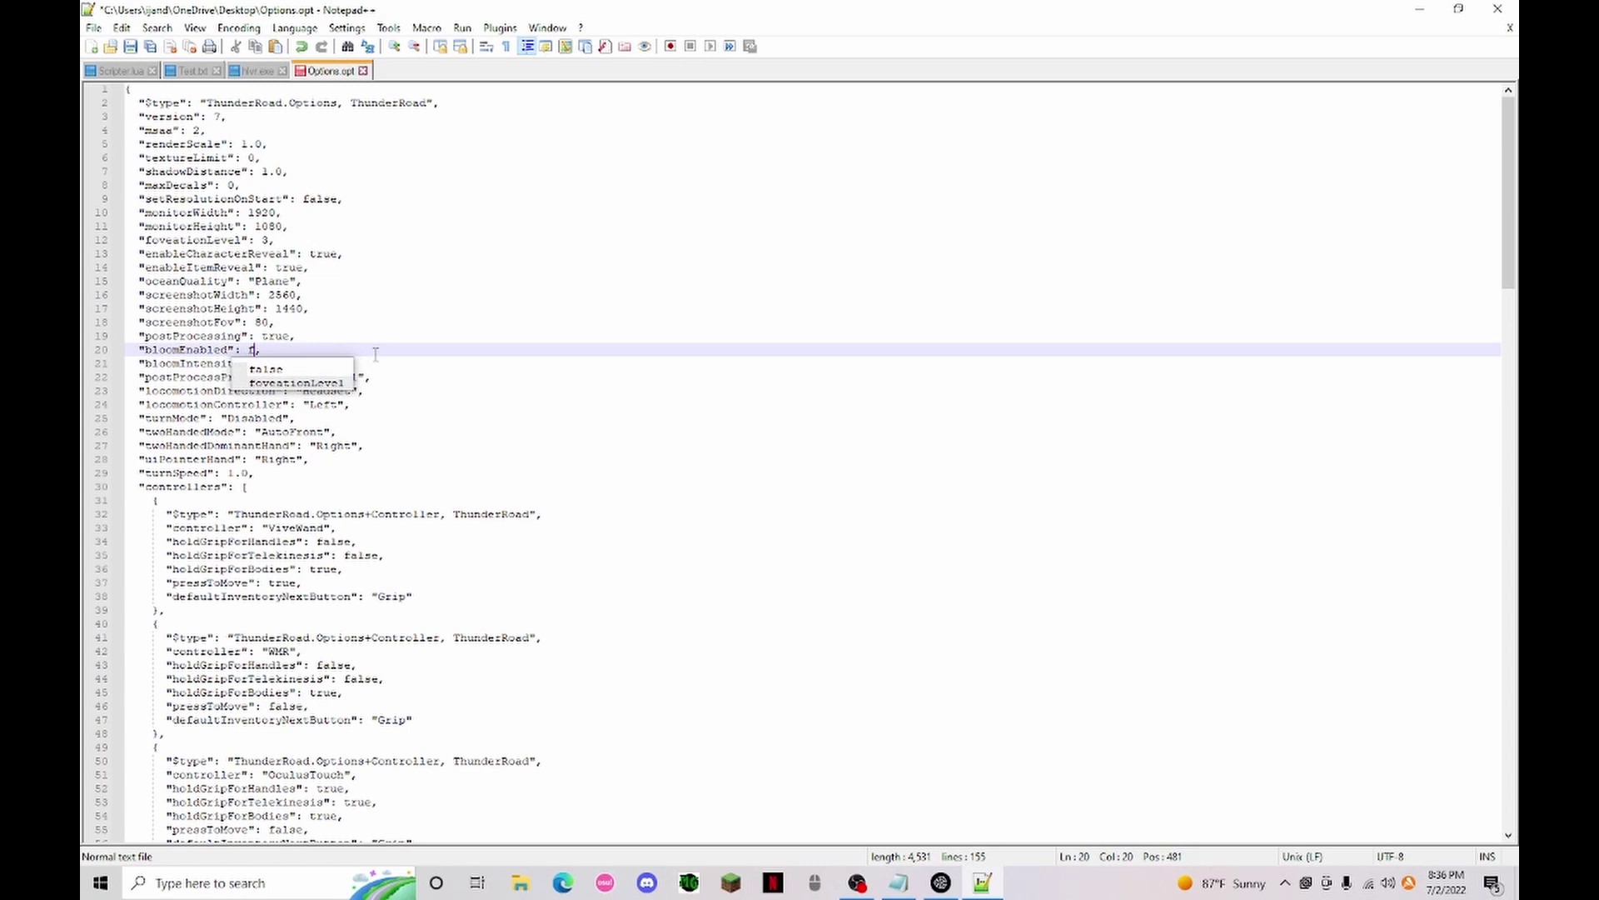
left_click(376, 354)
left_click(281, 365)
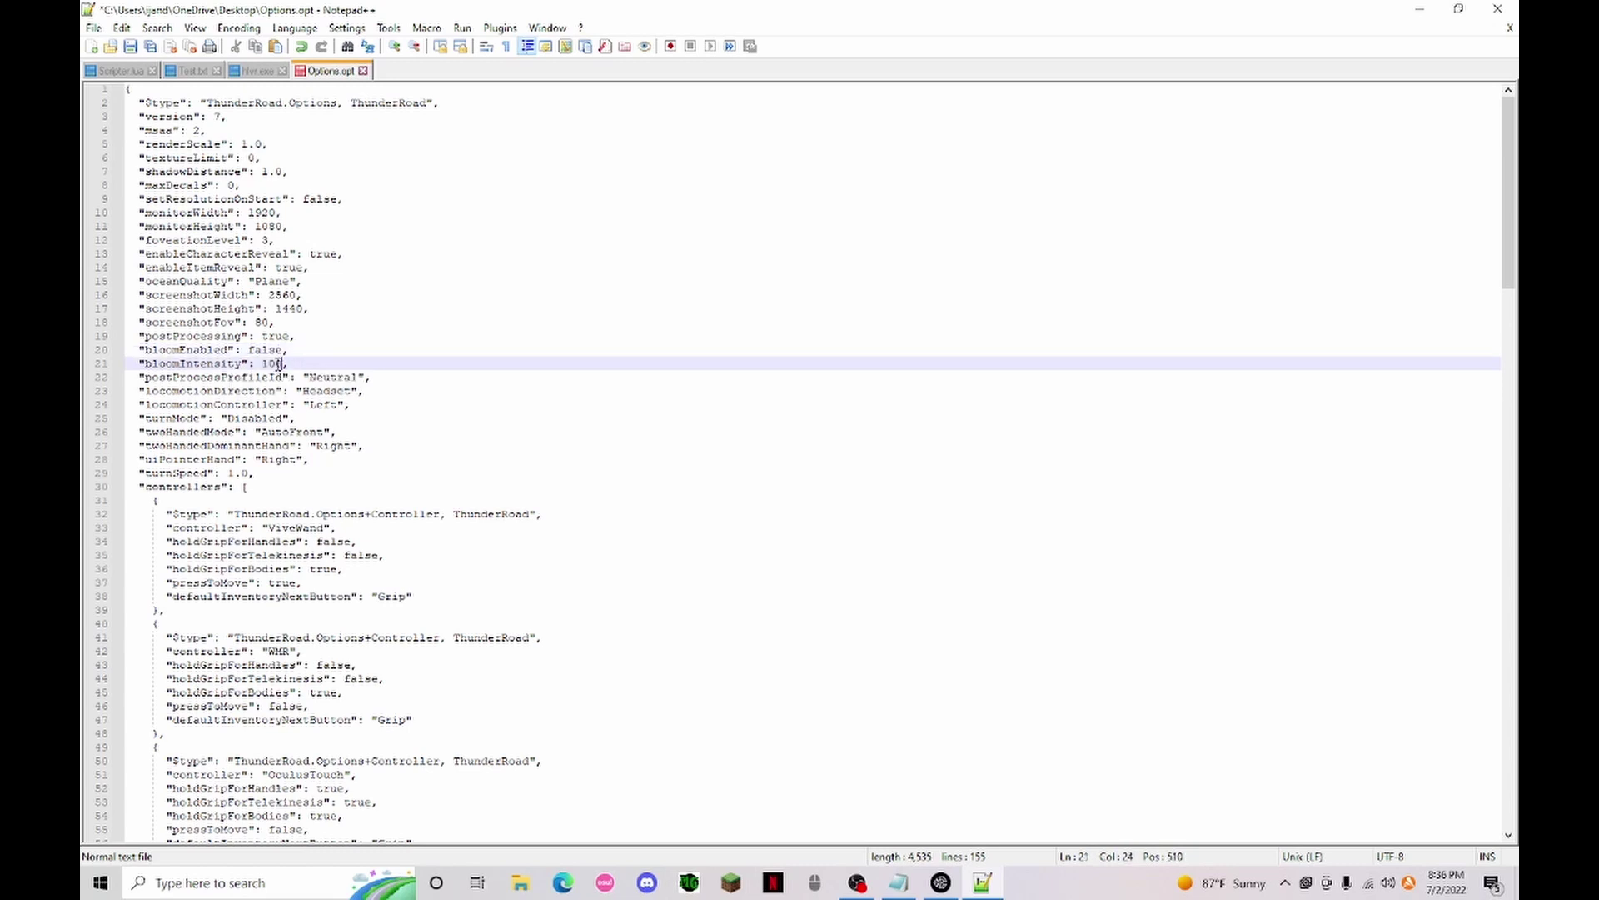
key("BackSpace")
key("BackSpace")
key("BackSpace")
type("0")
- Set bloomEnabled back to true and bloomIntensity to 80
double_click(267, 350)
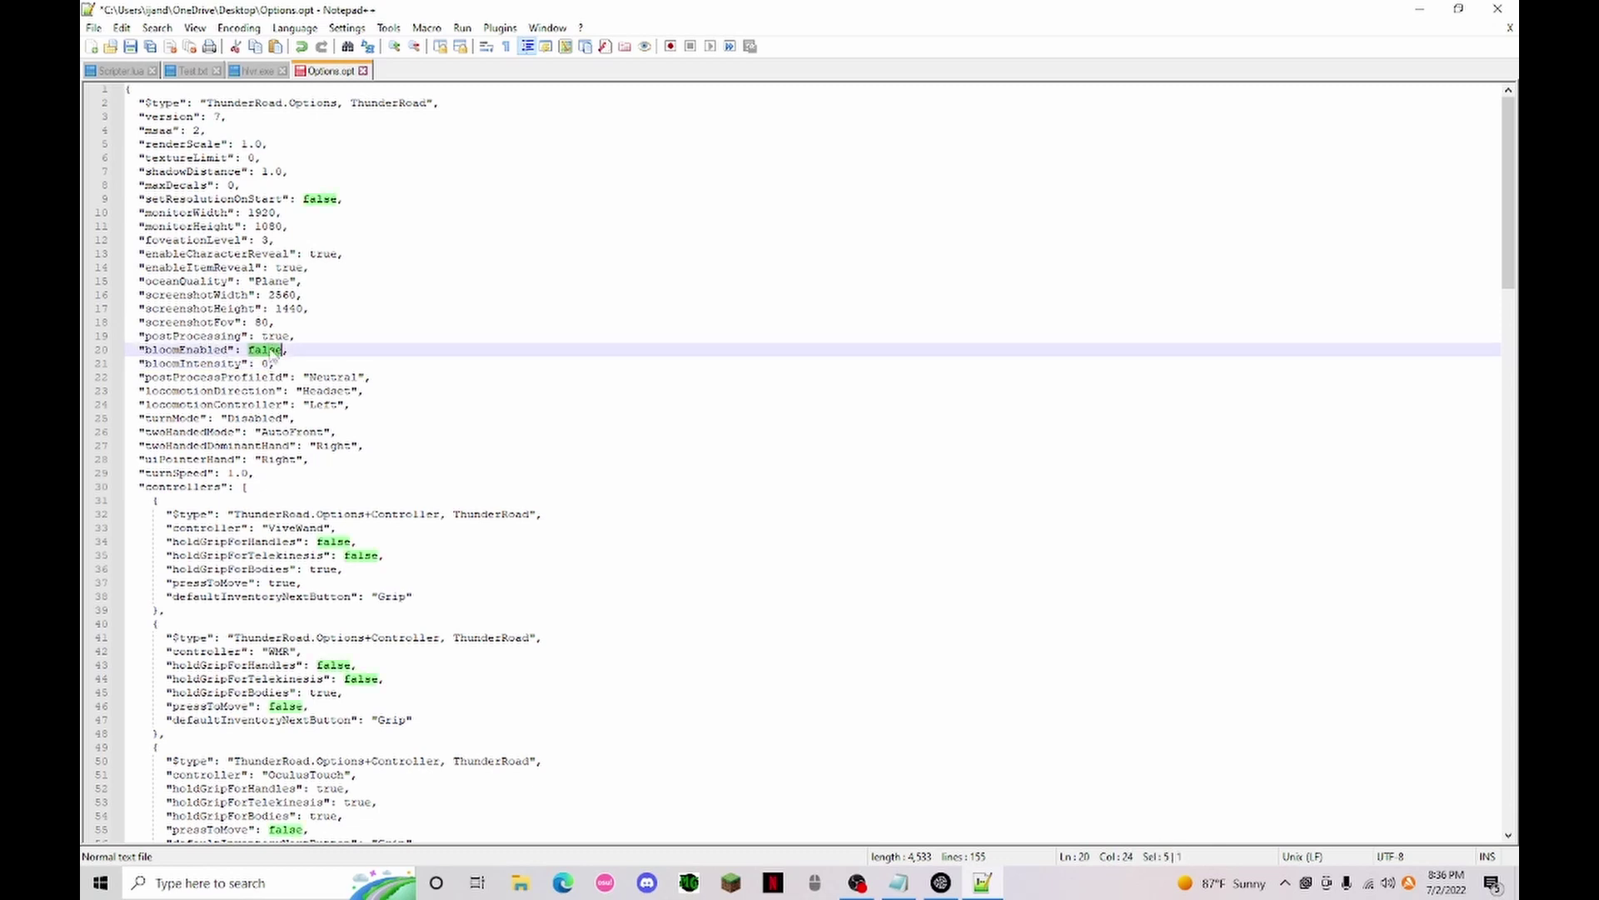
type("true")
key("Up")
key("Up")
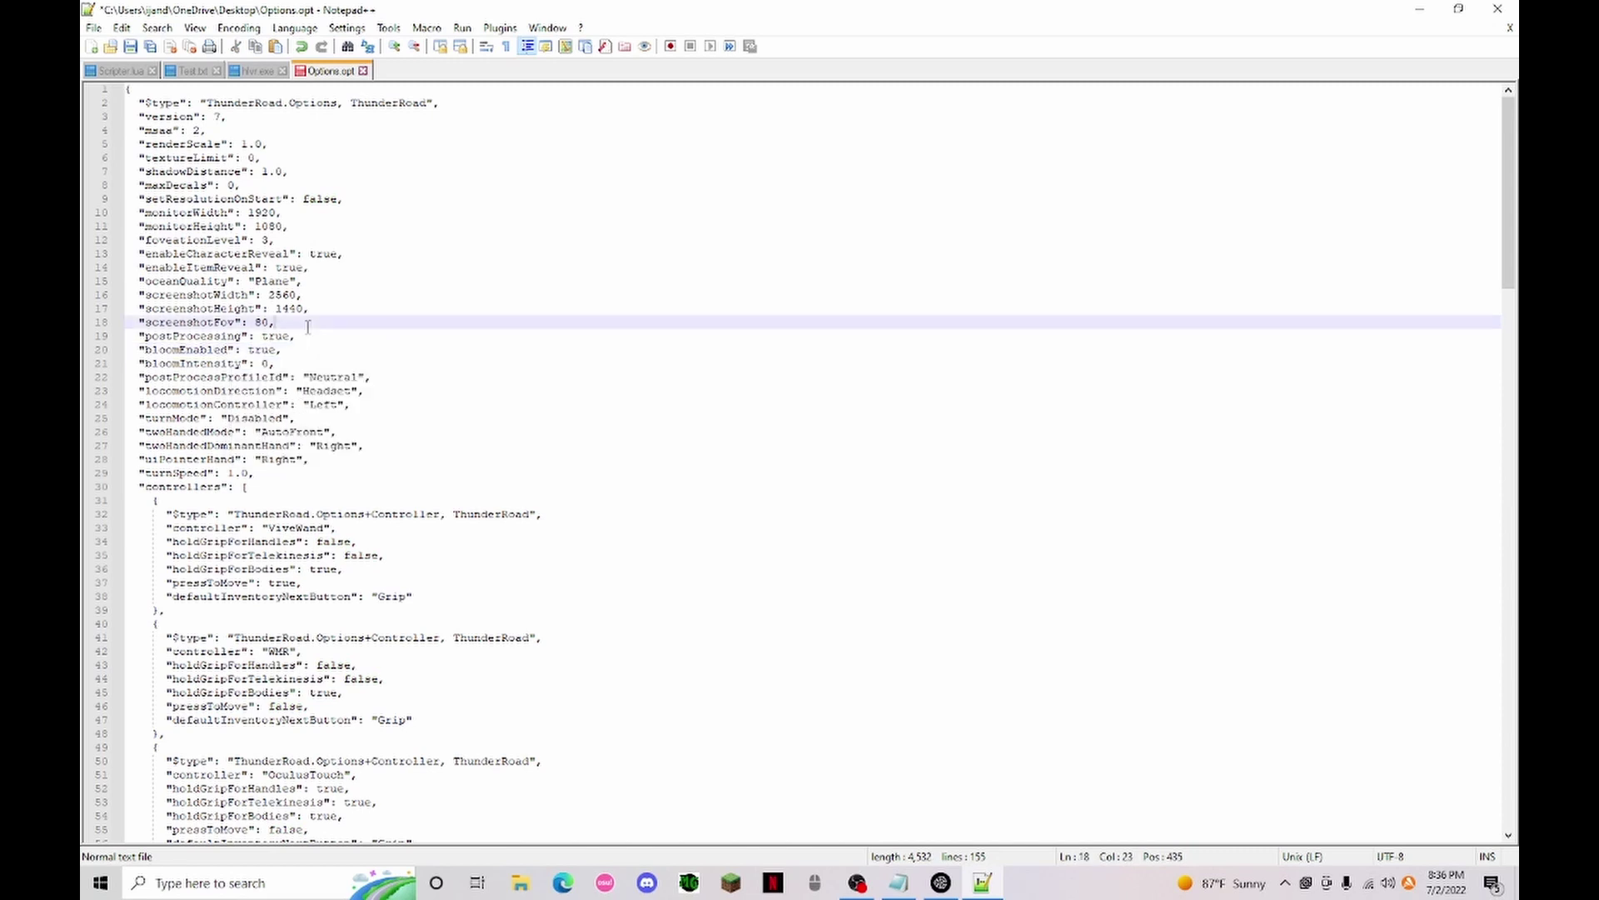
left_click(265, 364)
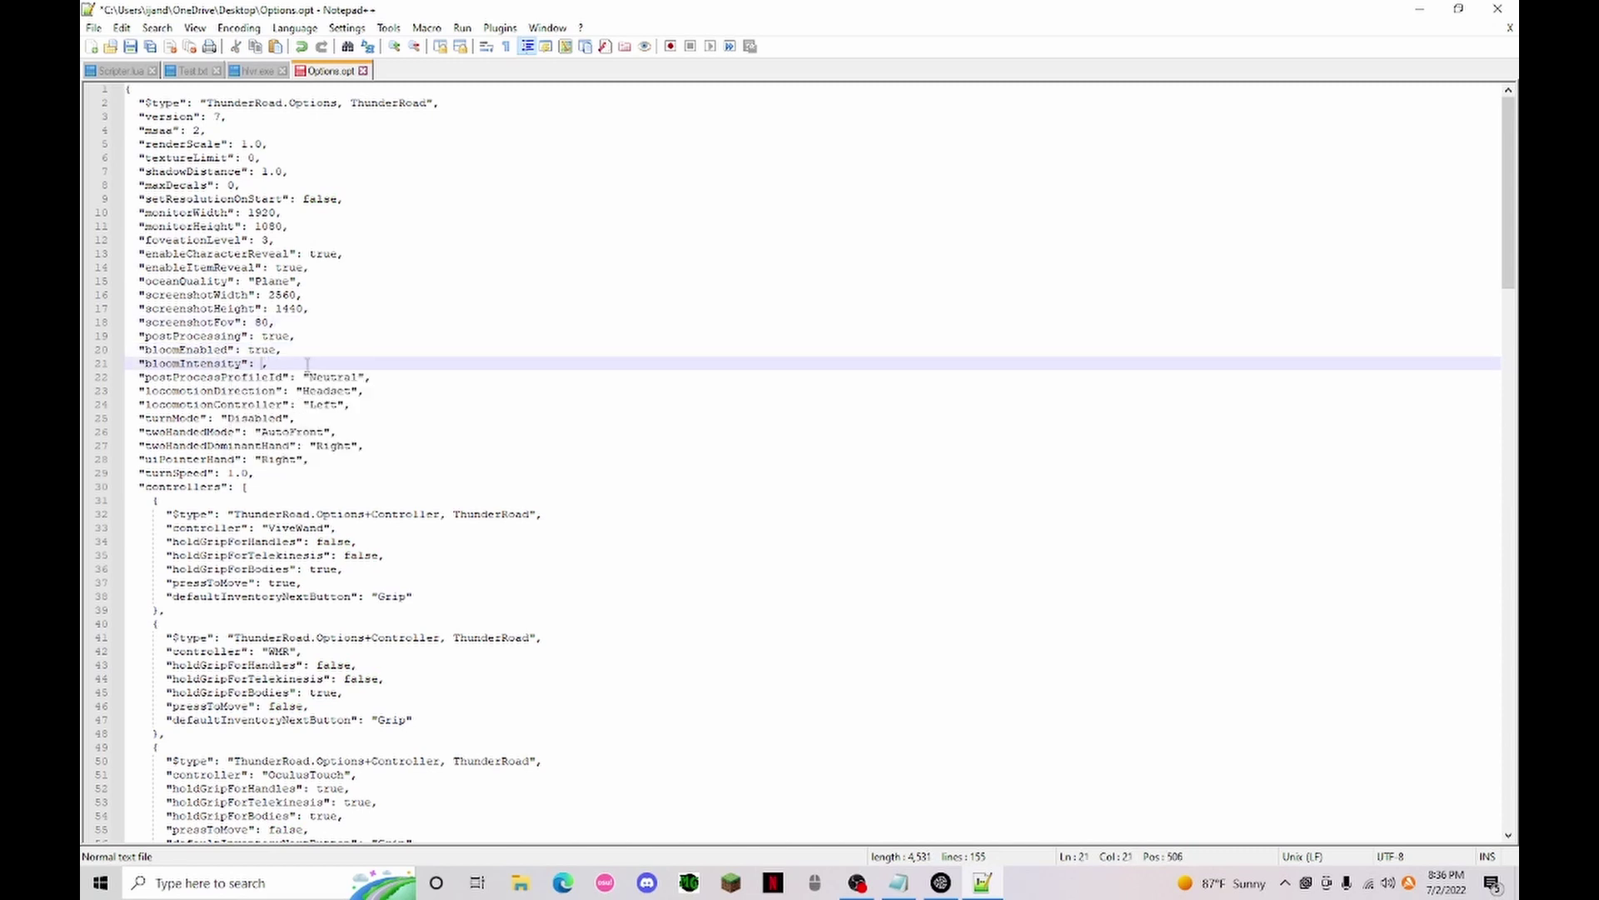
type("00")
key("BackSpace")
key("BackSpace")
key("BackSpace")
type("80")
left_click(251, 145)
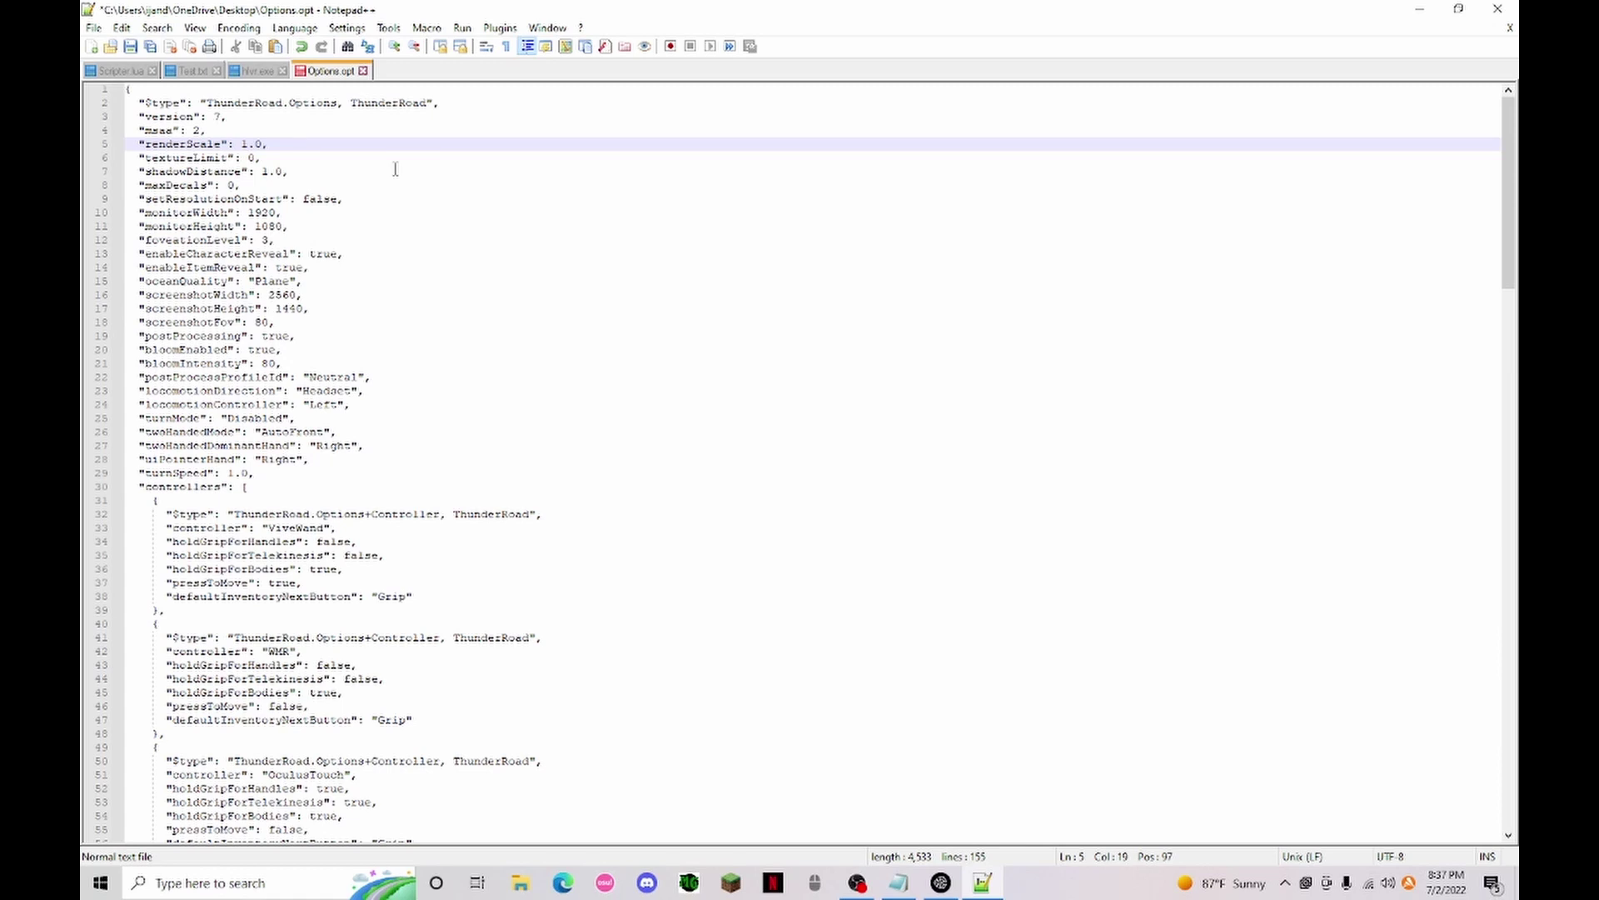
key("BackSpace")
type("2")
key("BackSpace")
type("3")
type("0")
left_click(305, 147)
- Review the edited Options.opt, briefly bringing up SideQuest and hiding it again
scroll(590, 512, "down", 20)
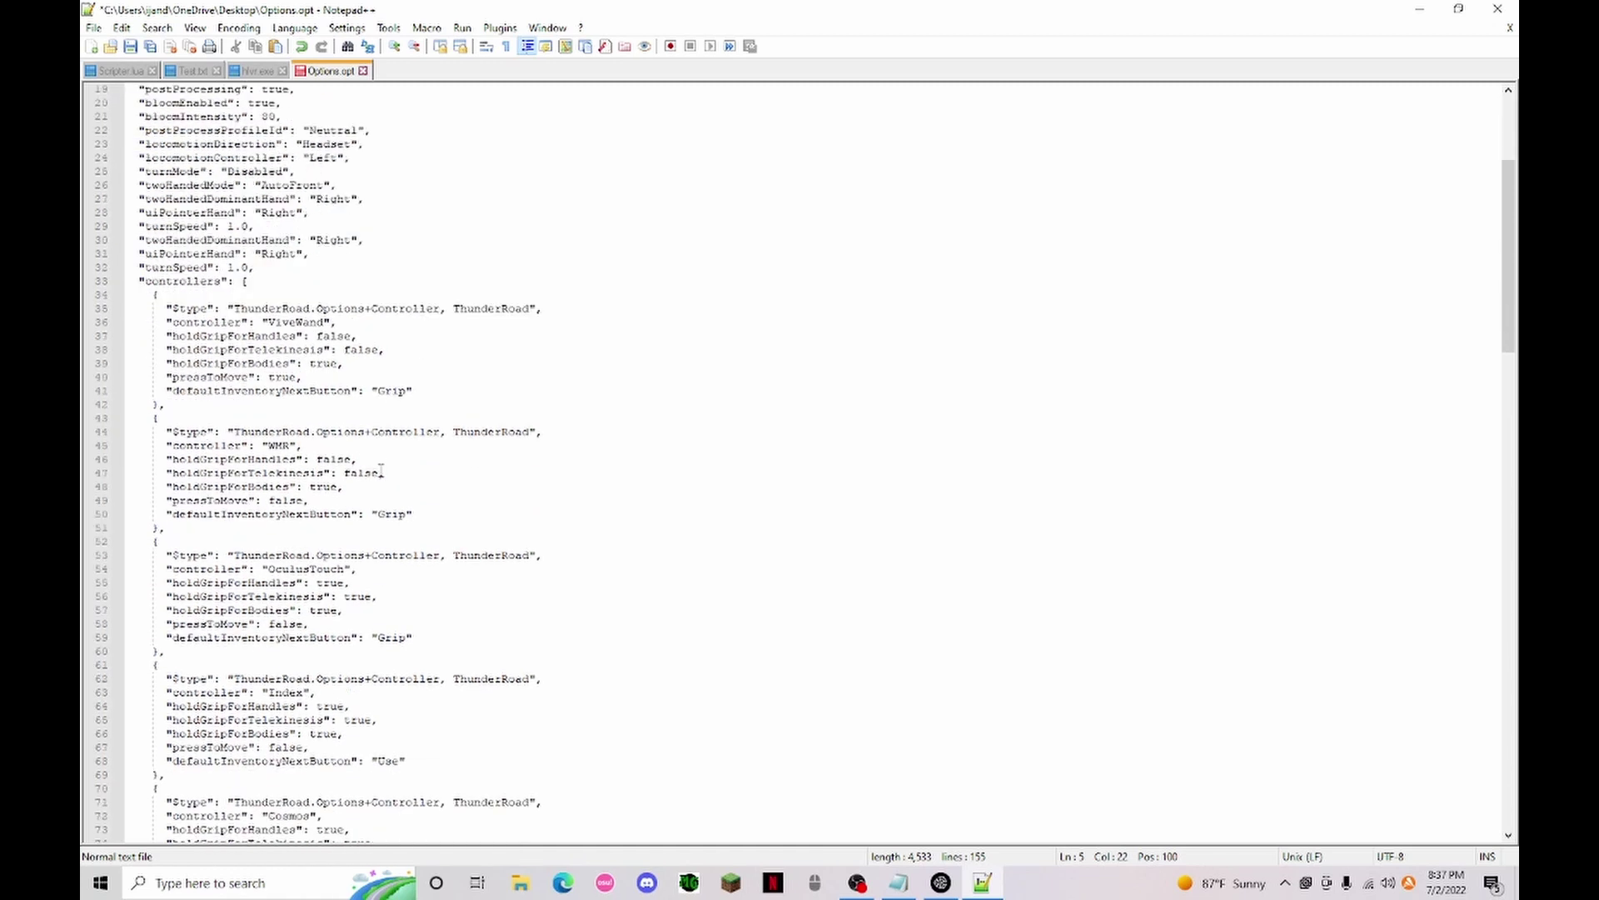
scroll(589, 511, "down", 2)
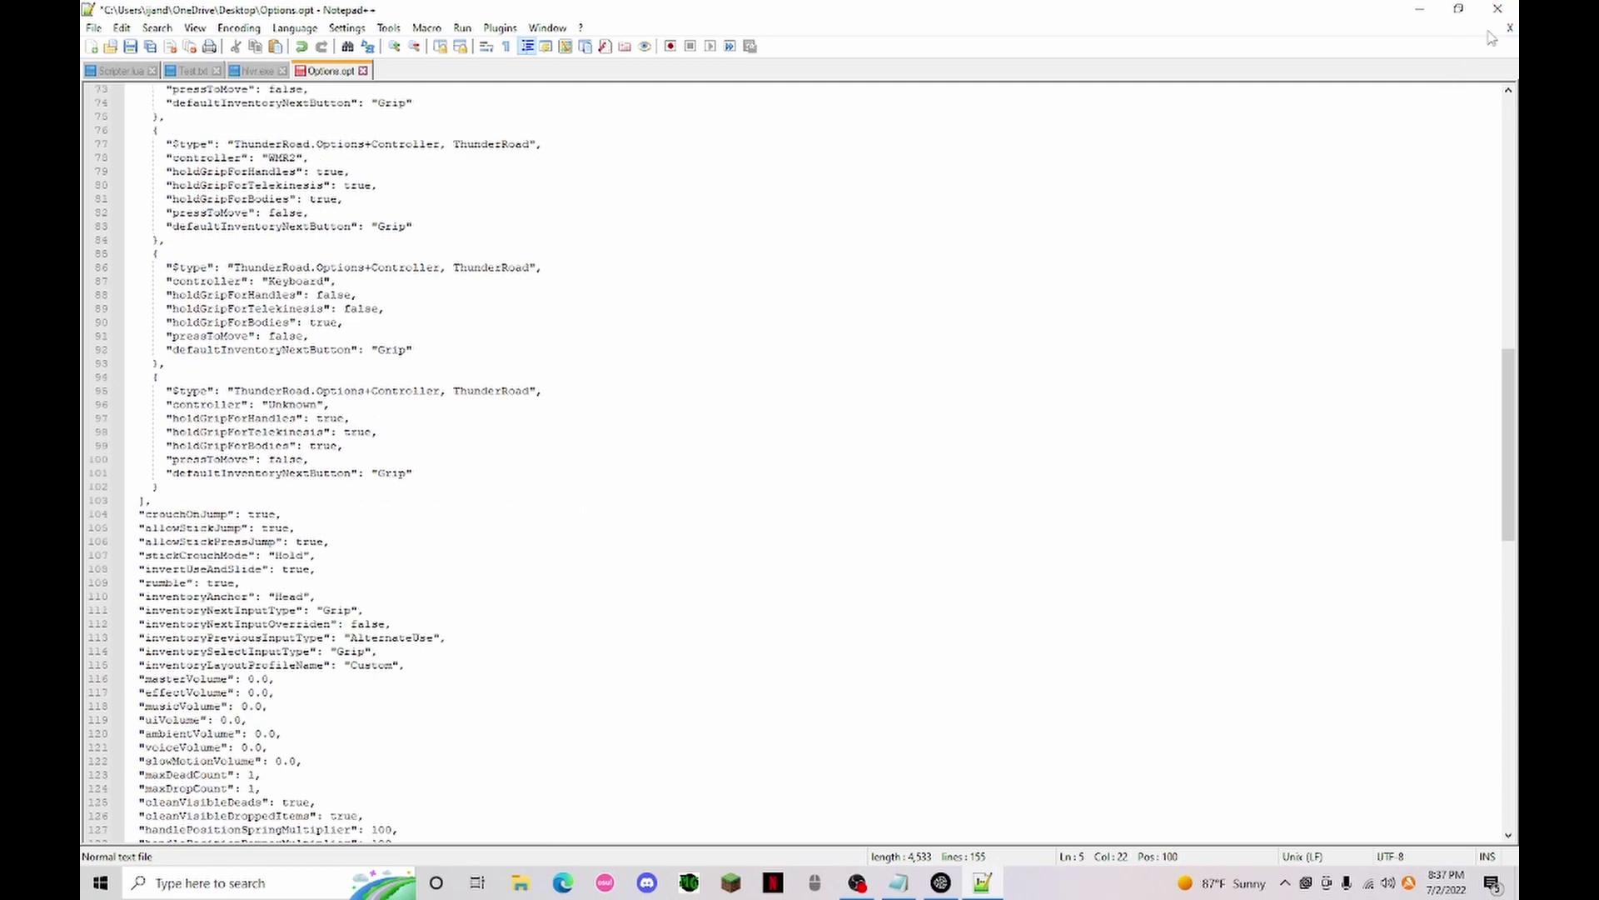
scroll(466, 208, "up", 11)
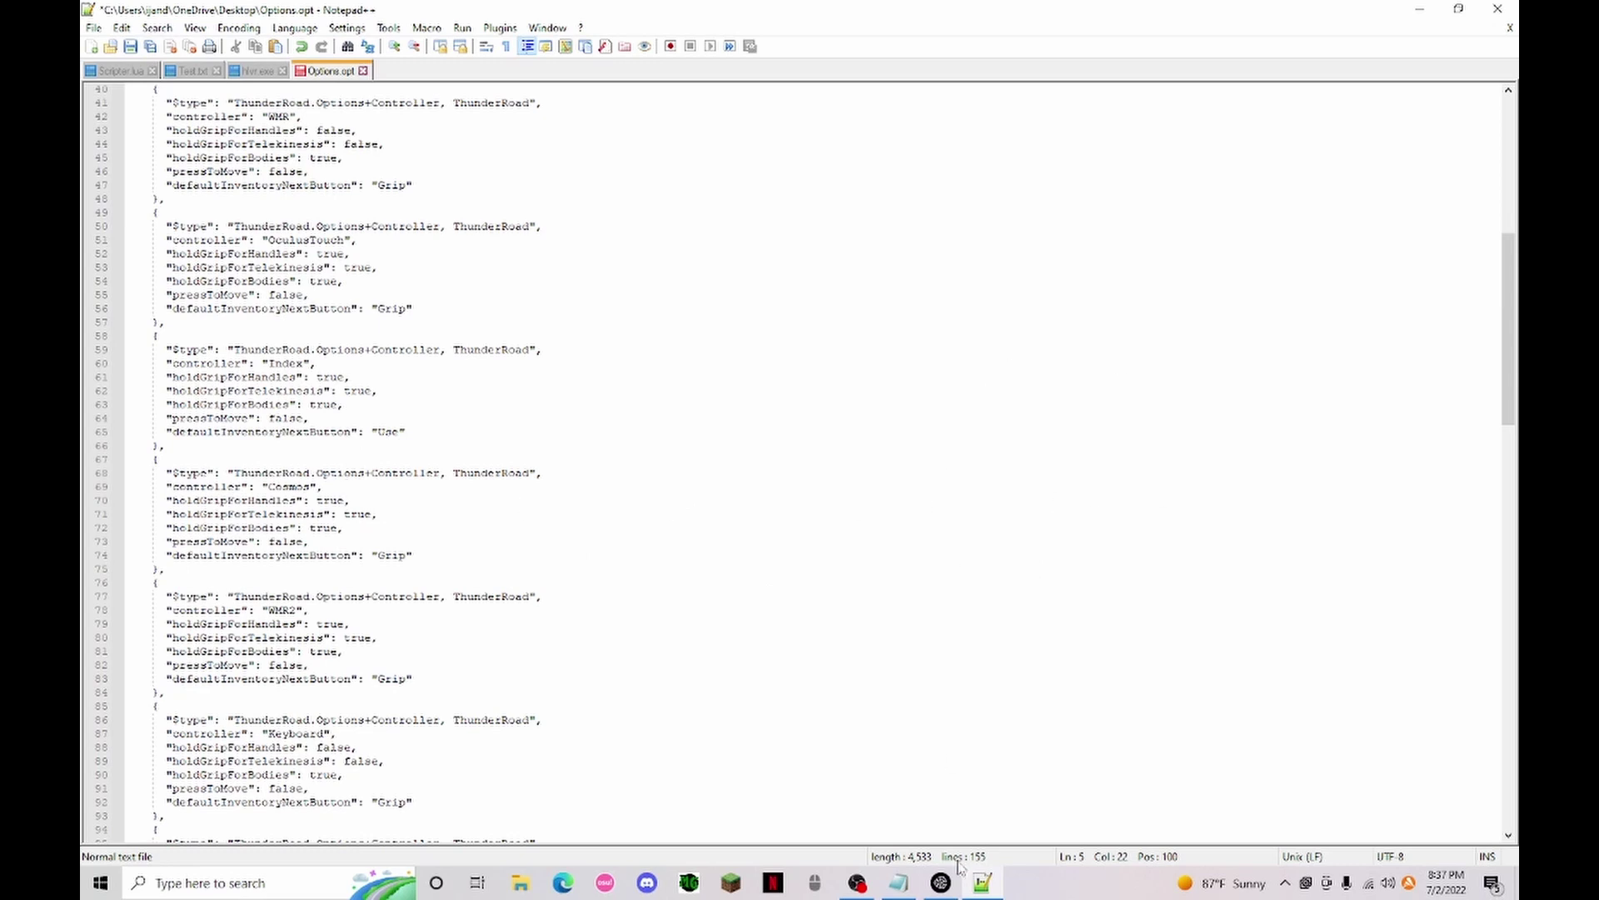
left_click(941, 882)
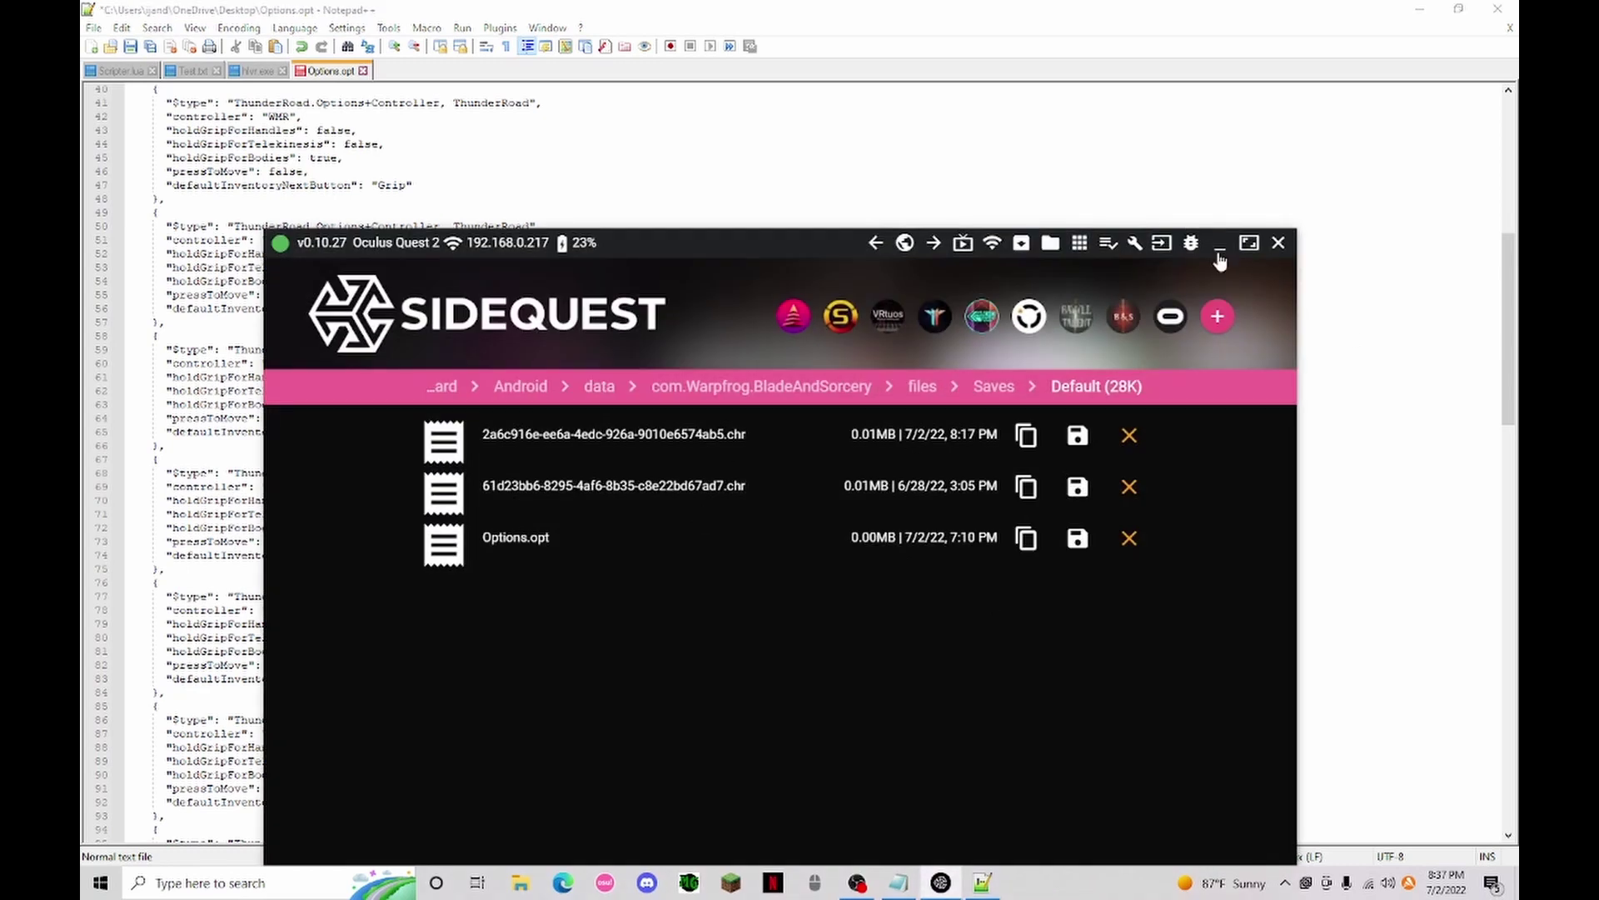
left_click(1219, 245)
scroll(391, 241, "up", 13)
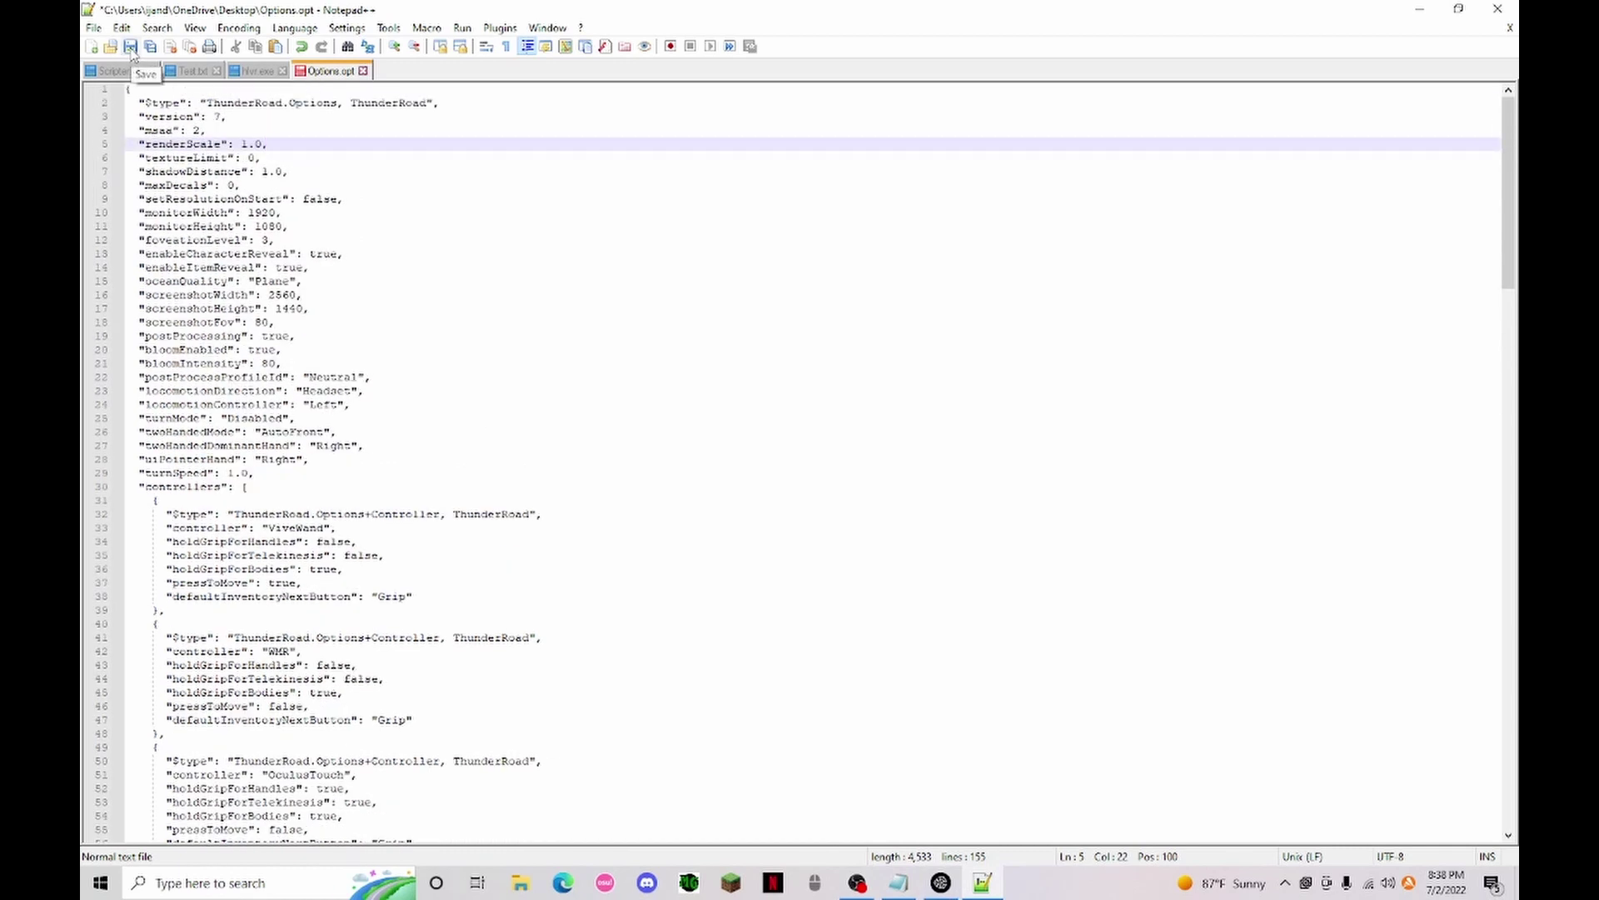
- Save Options.opt, close the hlvr.exe, Test.txt and Options.opt tabs, and quit Notepad++
left_click(131, 47)
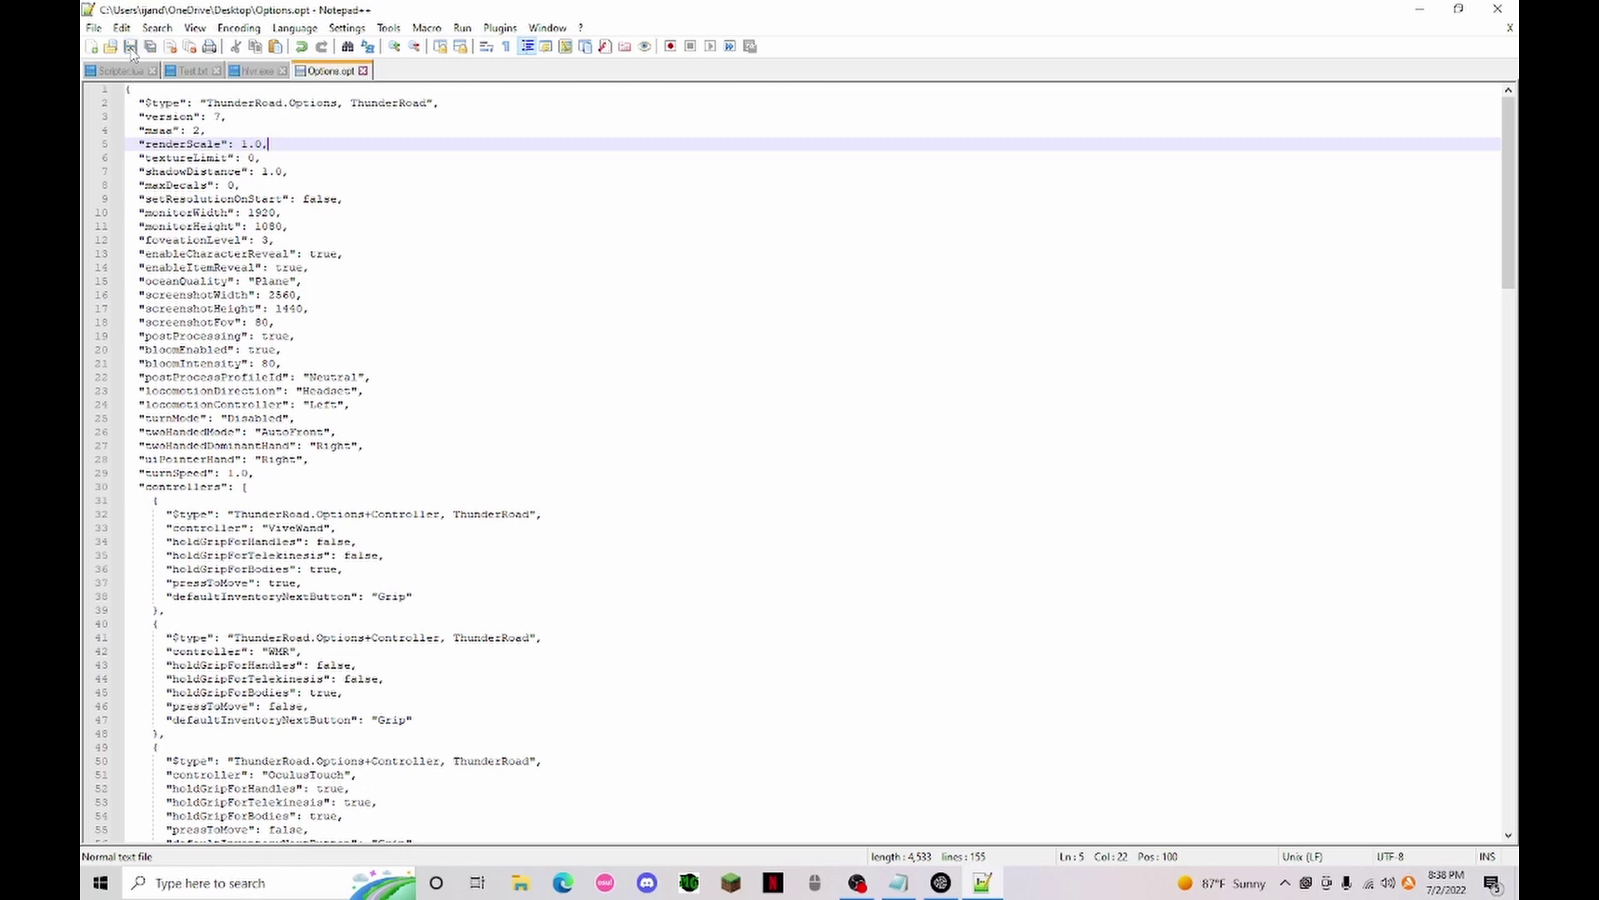
middle_click(154, 74)
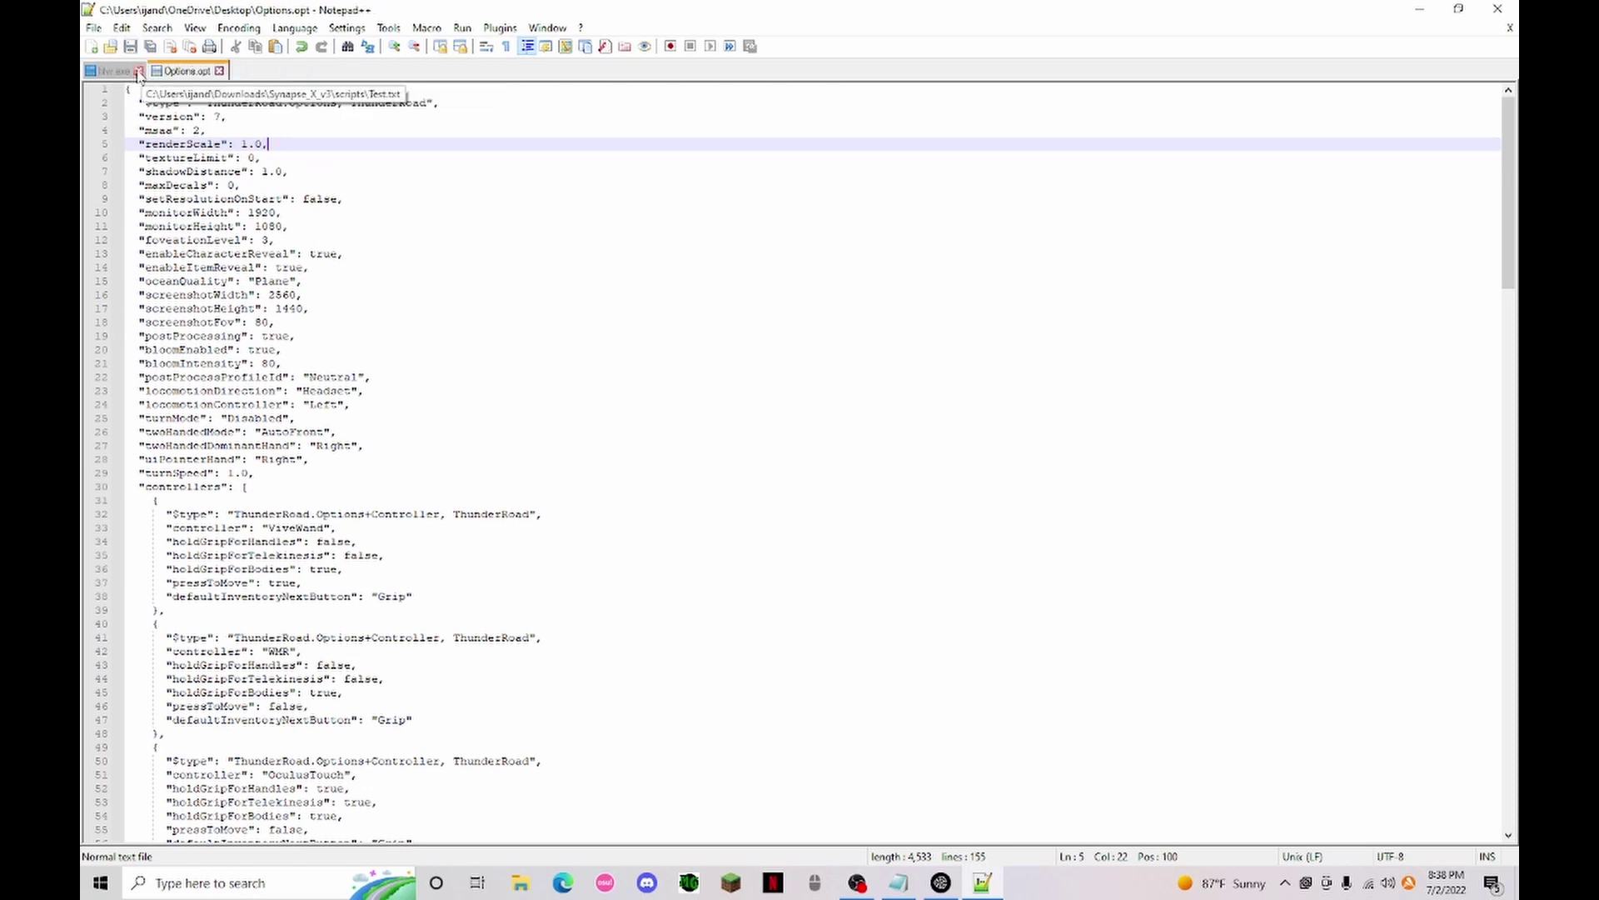
middle_click(112, 71)
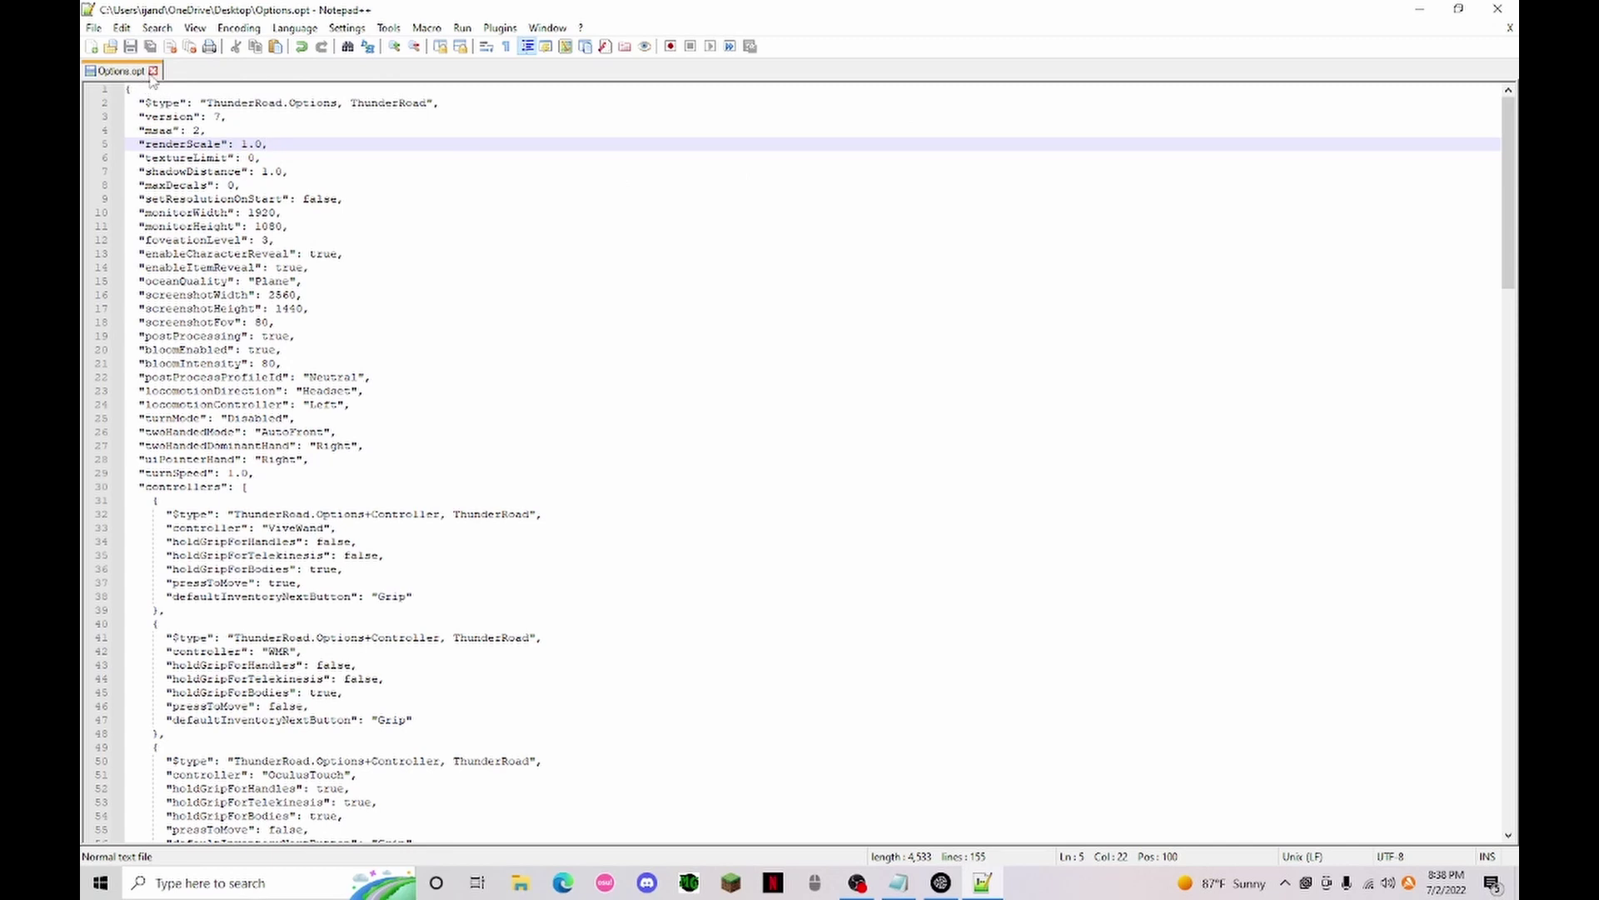
middle_click(146, 73)
left_click(1498, 8)
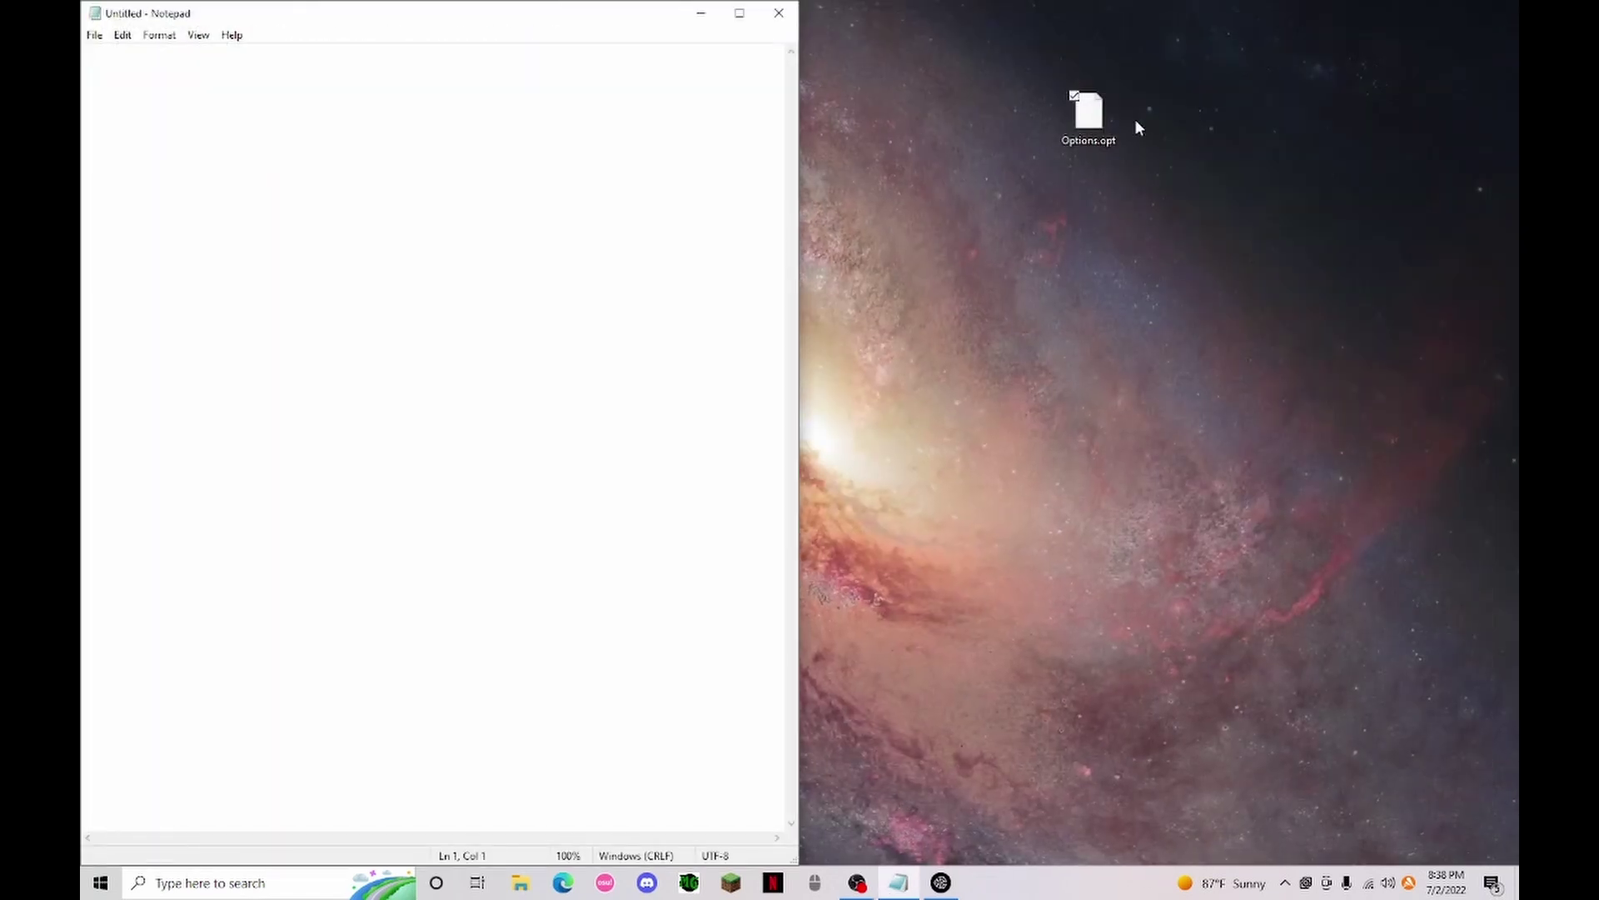
left_click_drag(1089, 114, 1164, 295)
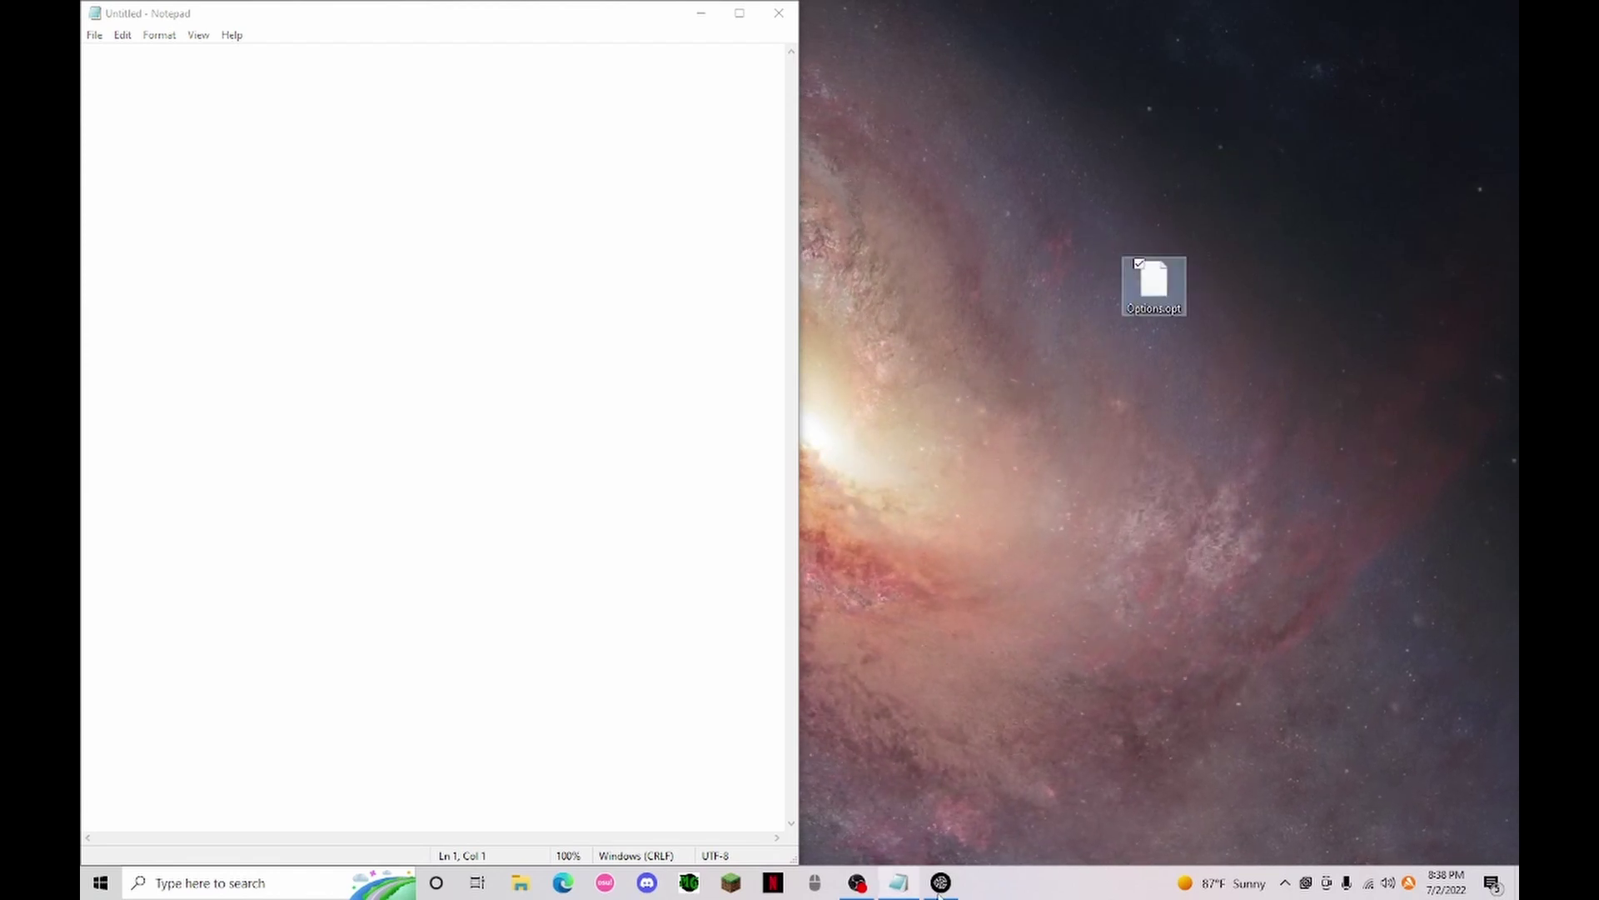
- Delete the old Options.opt from the headset's Saves/Default folder in SideQuest
left_click(941, 882)
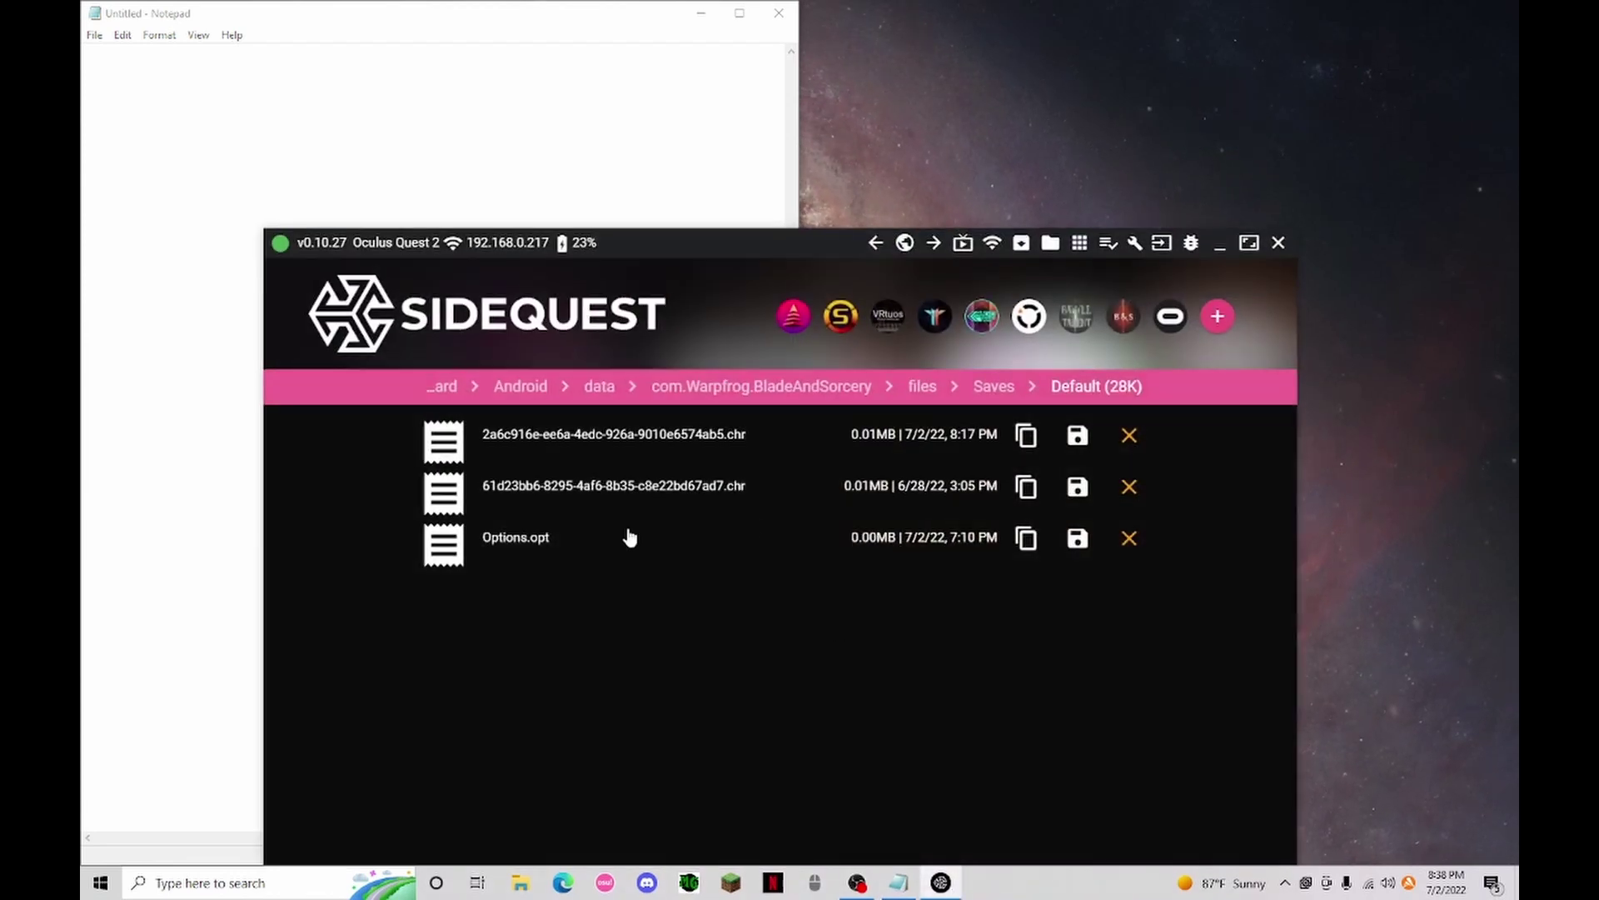
left_click(1128, 539)
left_click(1017, 788)
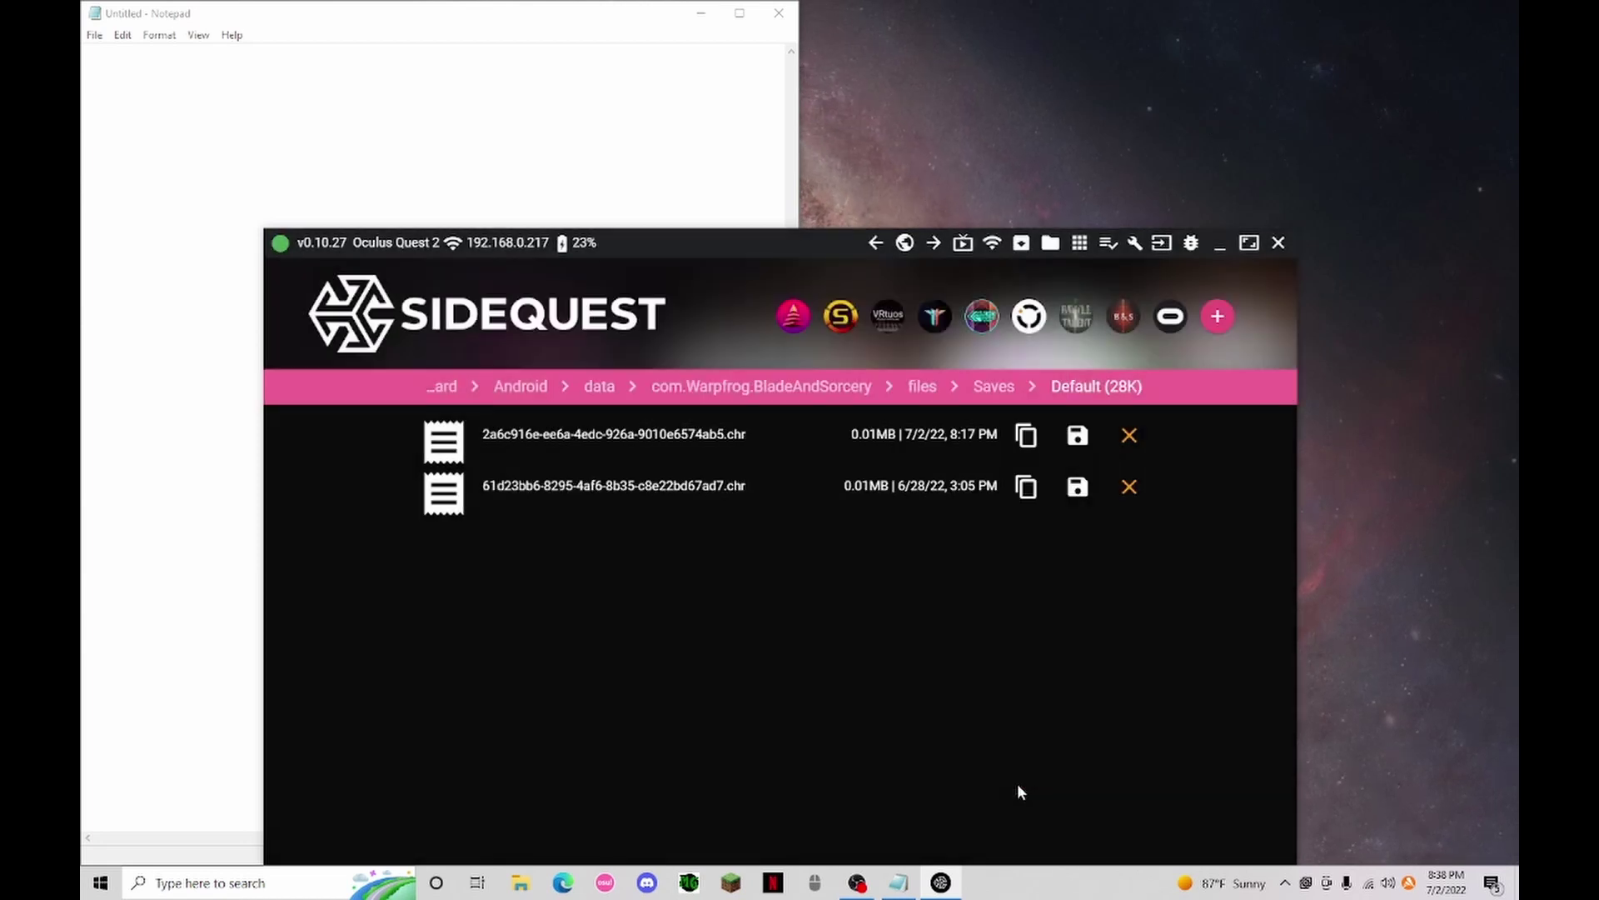
- Drag the edited desktop Options.opt into SideQuest's Saves/Default folder
left_click_drag(847, 248, 619, 224)
left_click_drag(1154, 285, 363, 641)
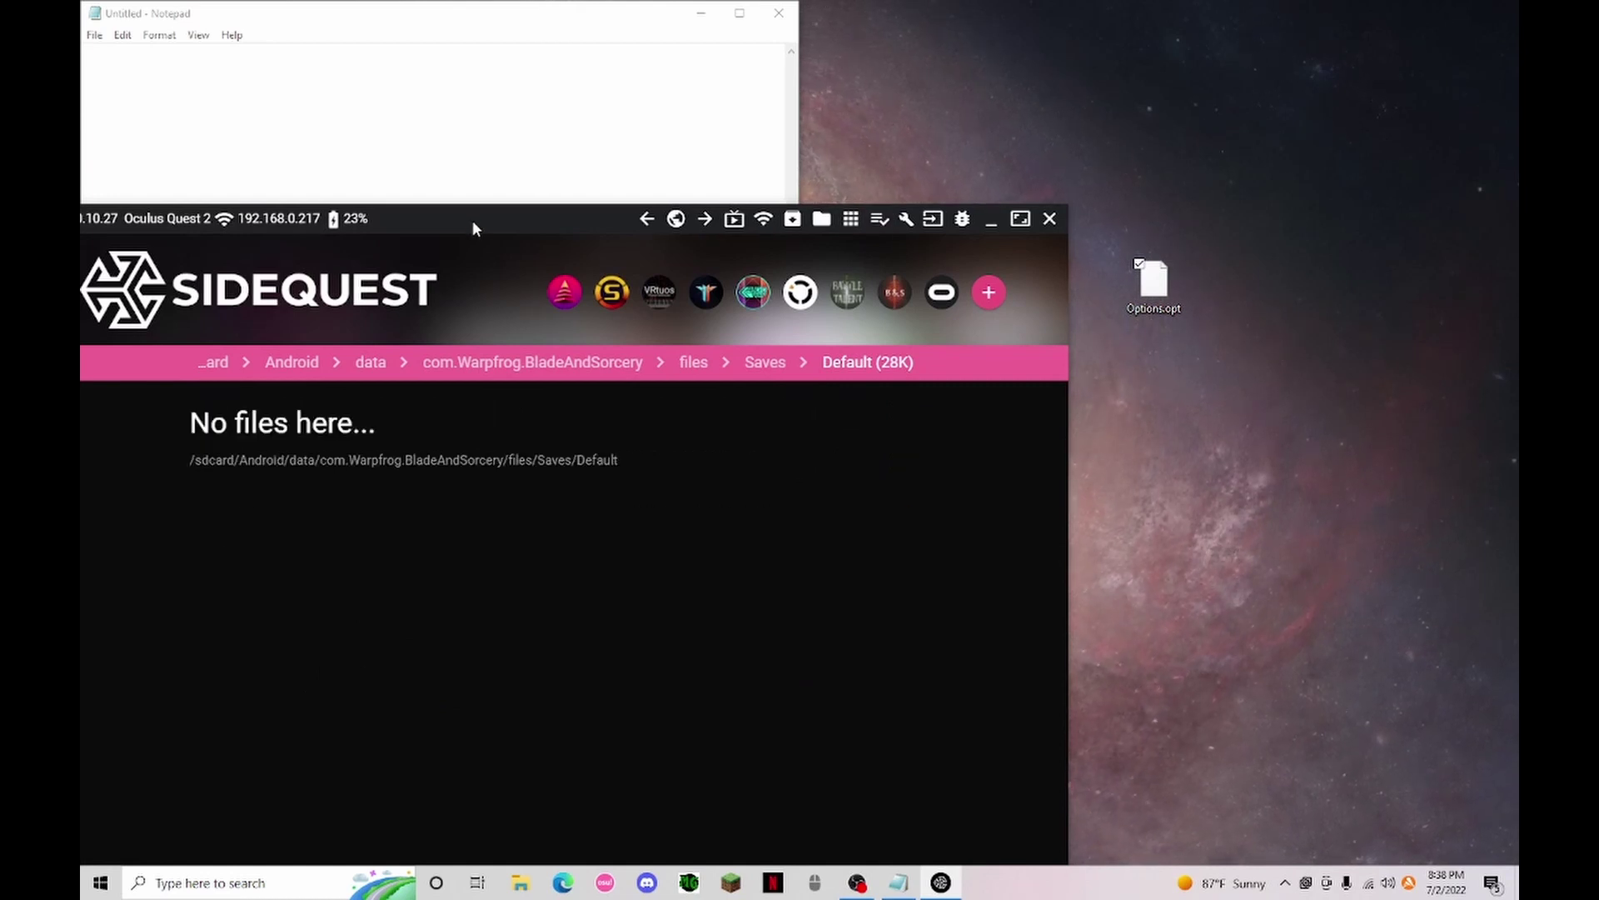
left_click_drag(479, 213, 650, 135)
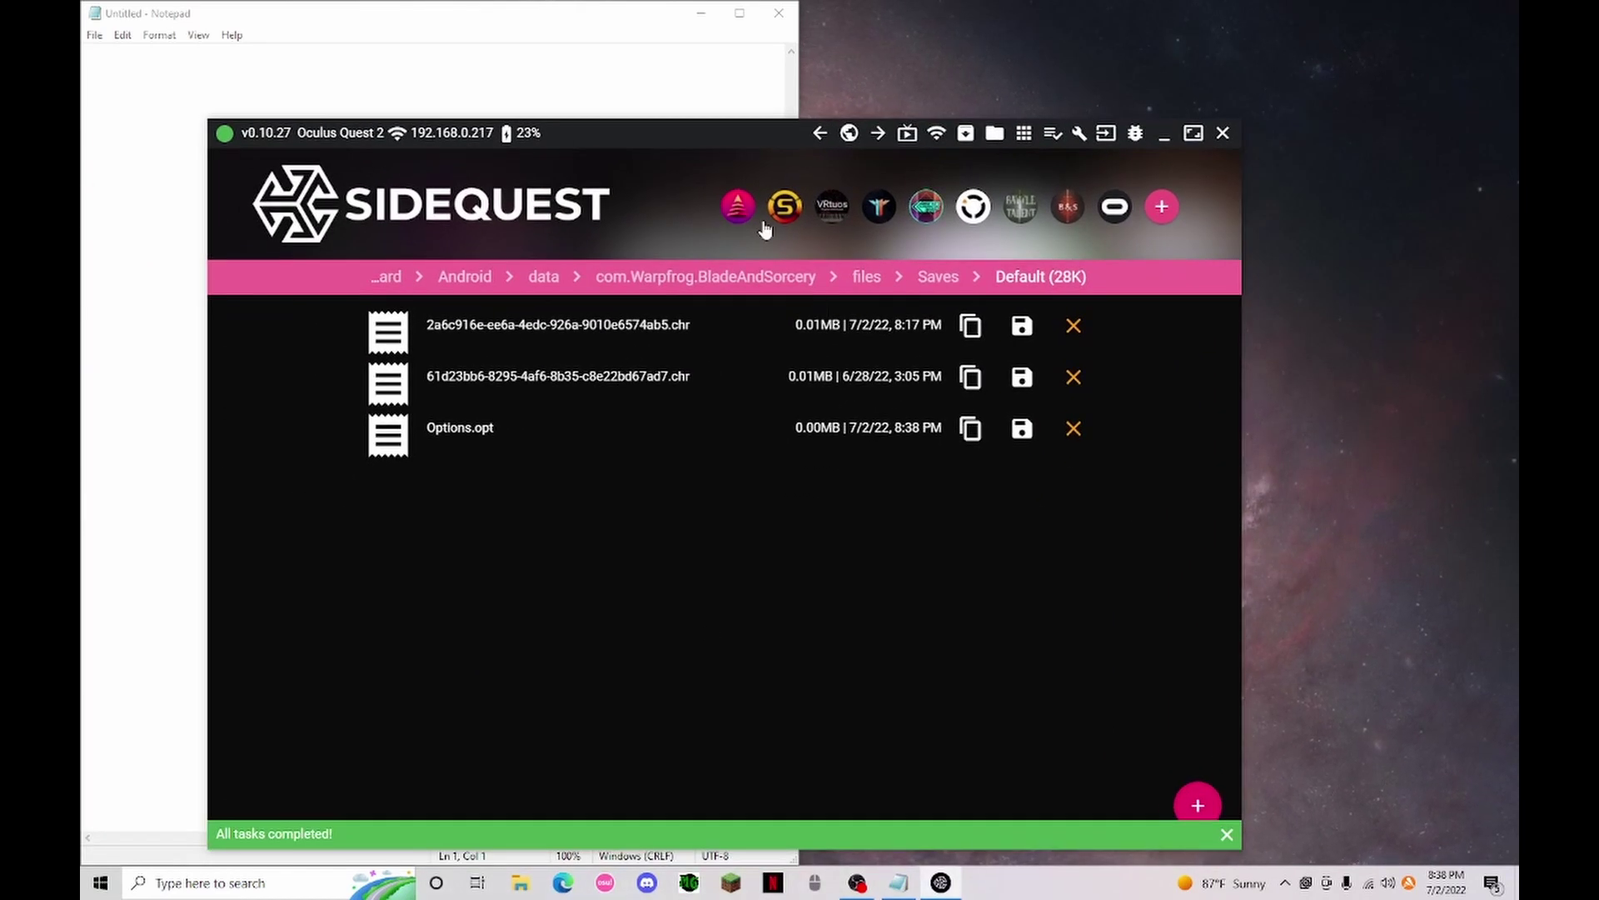